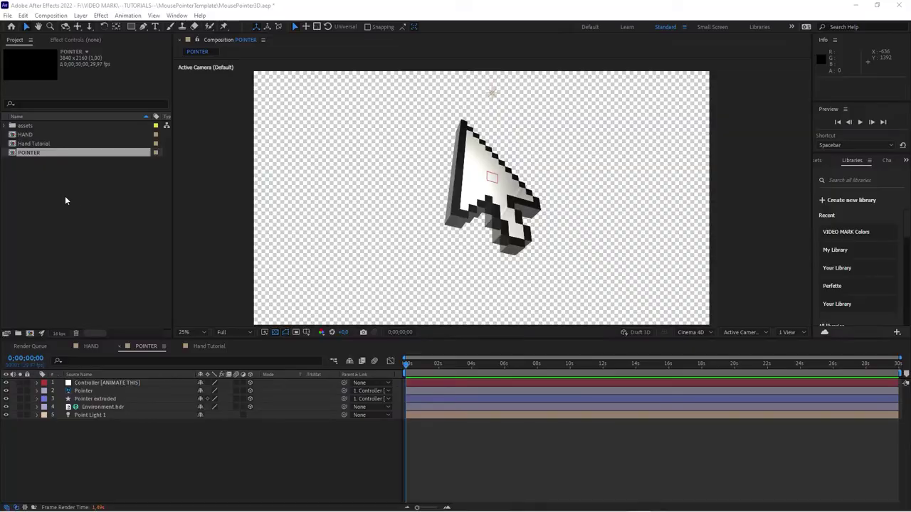
Preview the HAND and POINTER compositions in the project and look over the pointer composition's layers
click(65, 201)
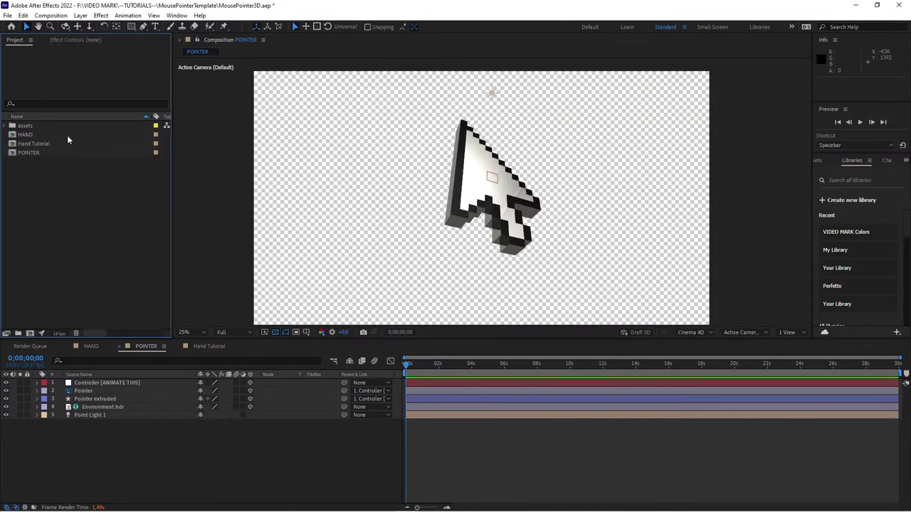
click(35, 135)
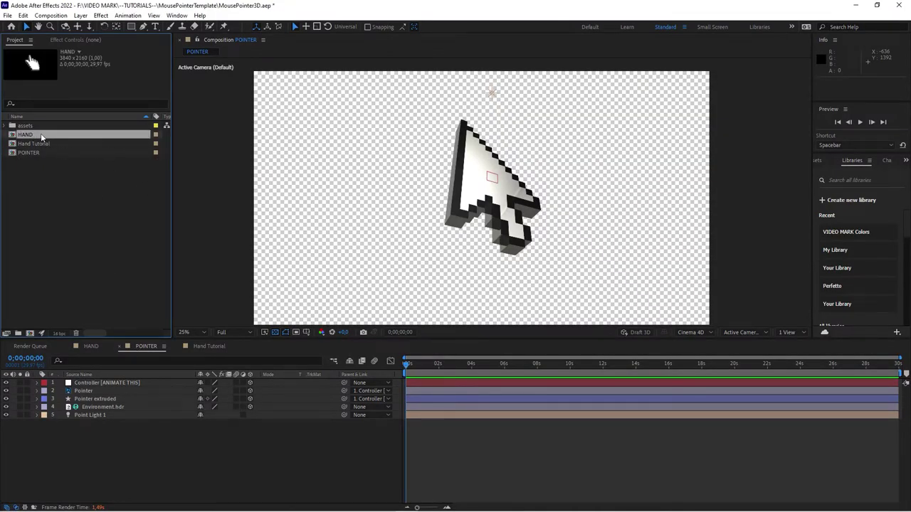
click(57, 152)
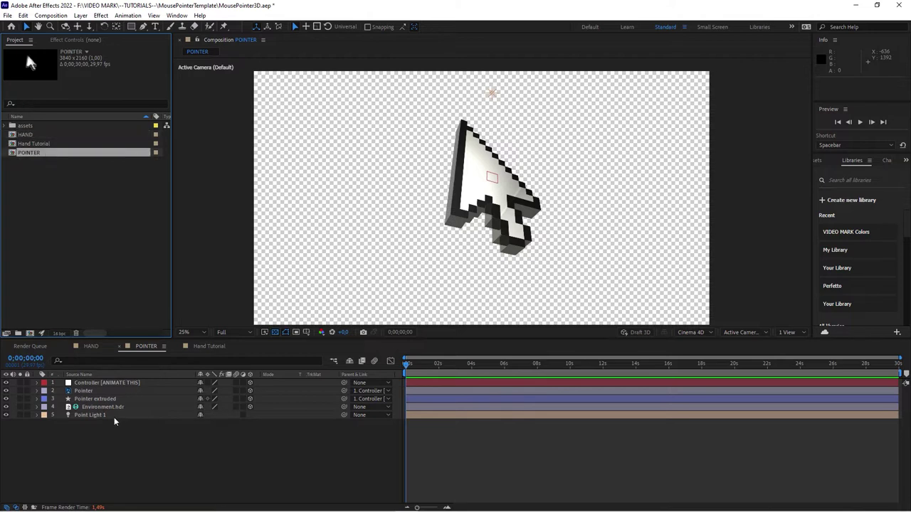
click(109, 452)
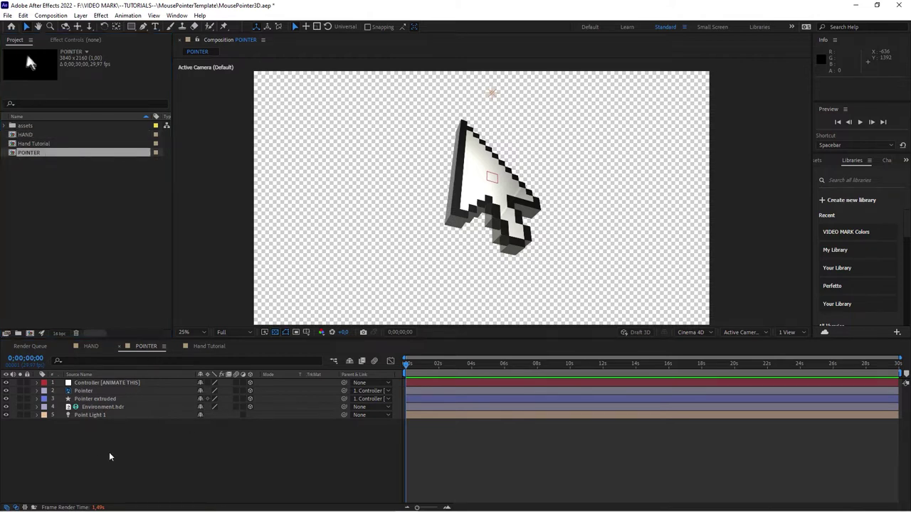
Rotate the Controller [ANIMATE THIS] layer around its axes to an orientation of about 286°, 342°, 352°
click(126, 384)
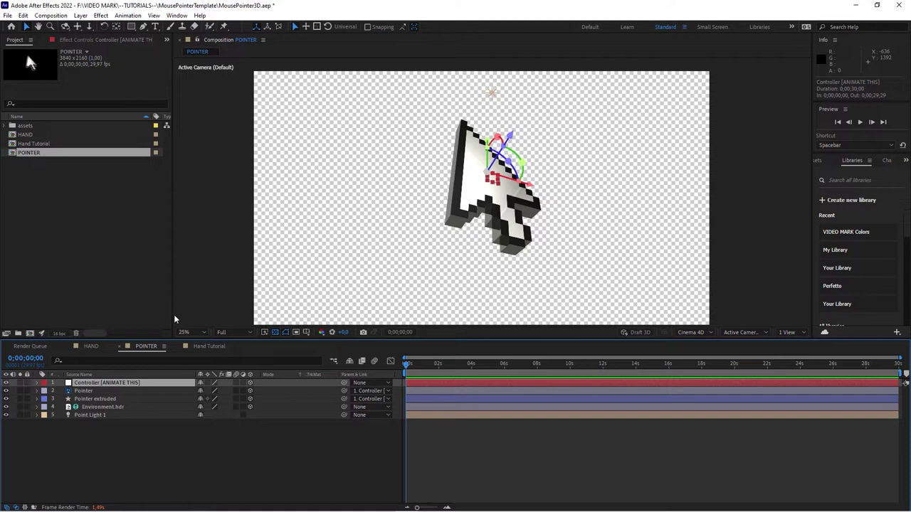
drag(522, 164, 541, 171)
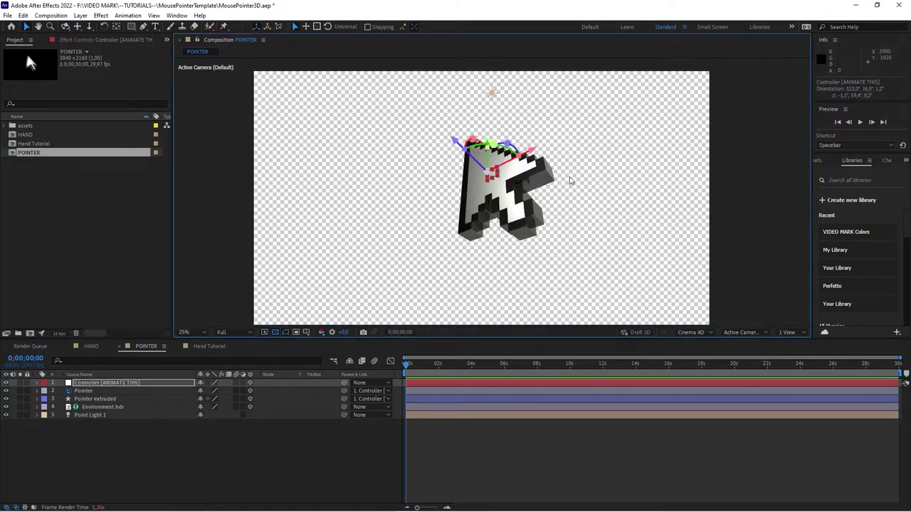
mouse_move(493, 145)
mouse_down()
mouse_move(533, 156)
mouse_move(482, 140)
mouse_up()
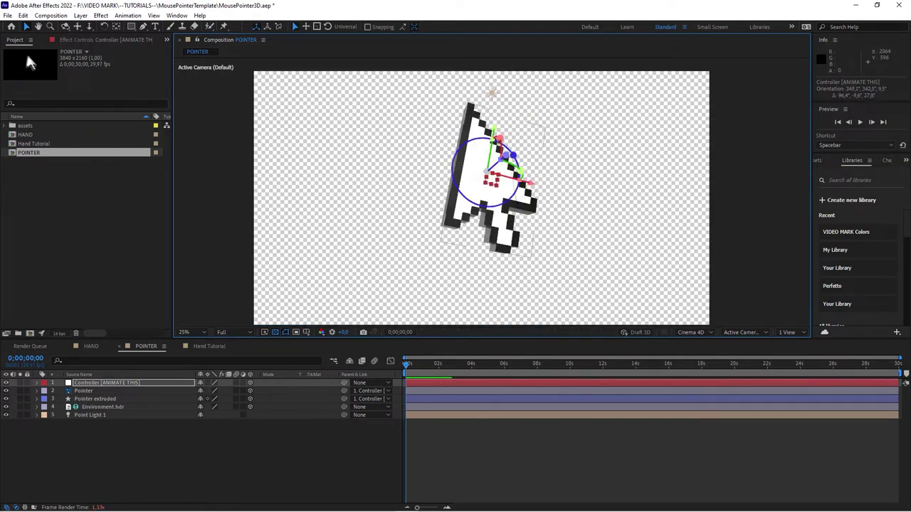
drag(500, 139, 492, 133)
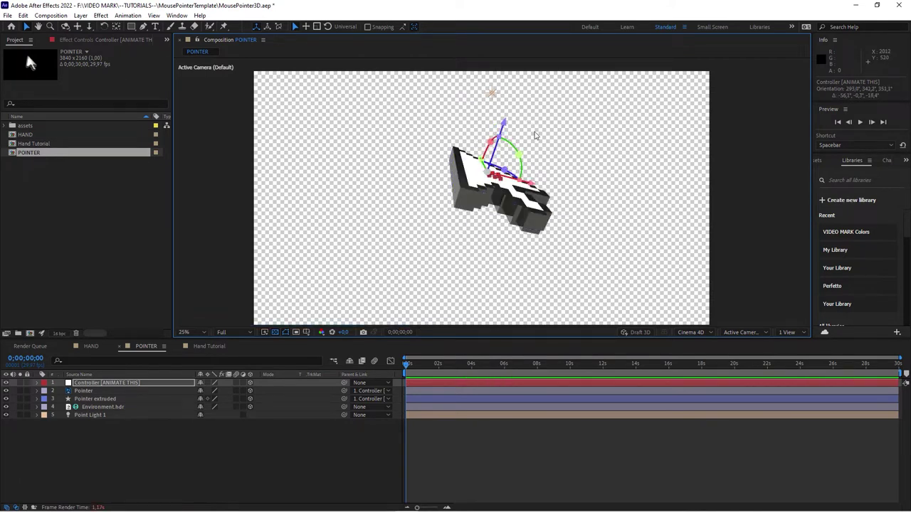
drag(527, 151, 449, 98)
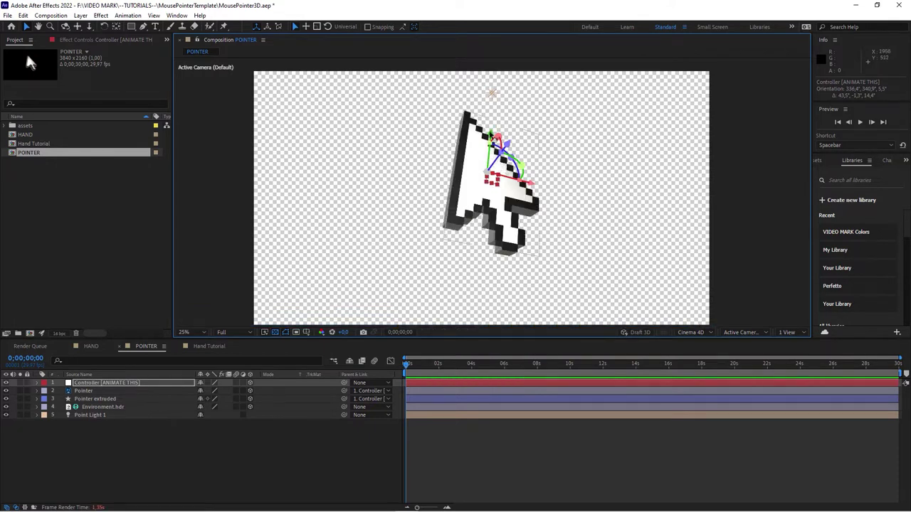
drag(496, 134, 493, 133)
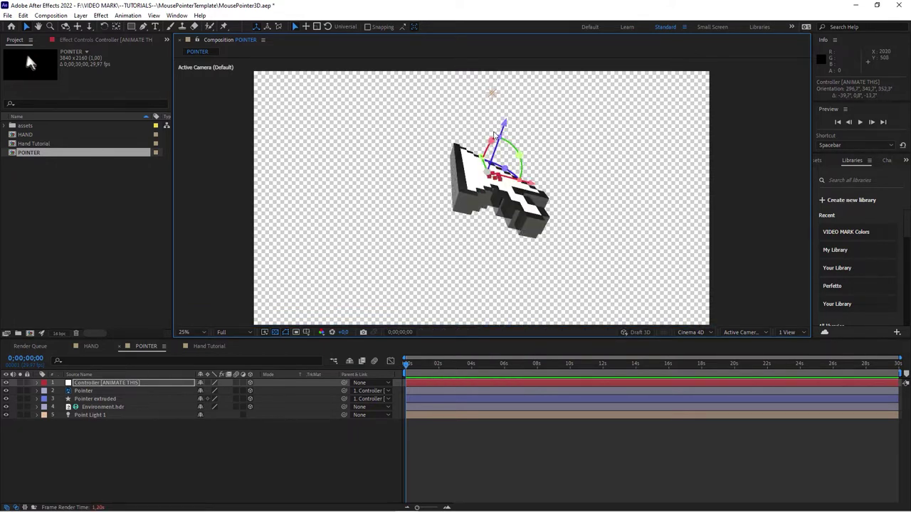
click(155, 482)
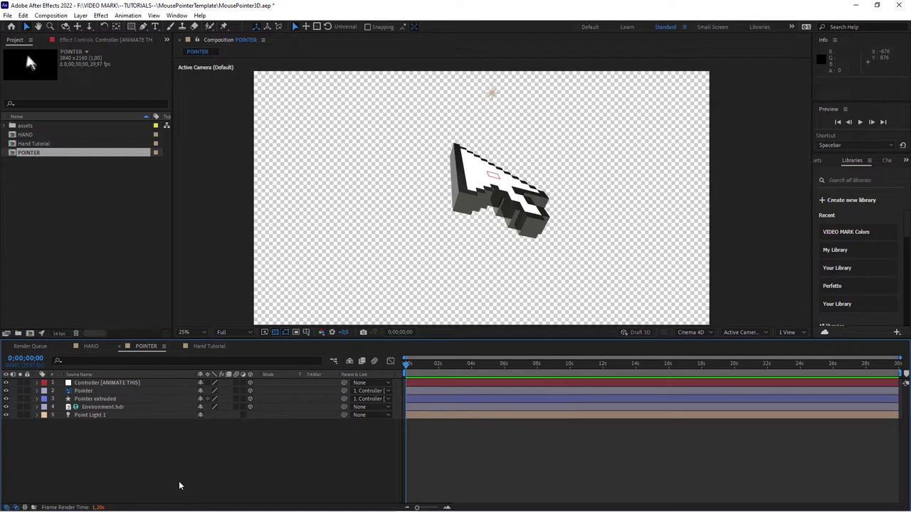
Tilt the Controller [ANIMATE THIS] layer upright to an orientation of about 332°, 340°, 357°
click(121, 385)
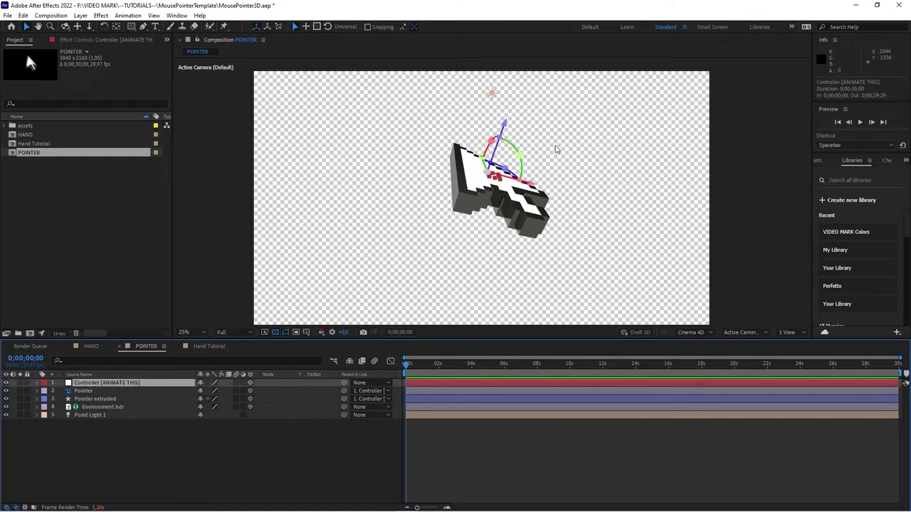
drag(491, 140, 497, 137)
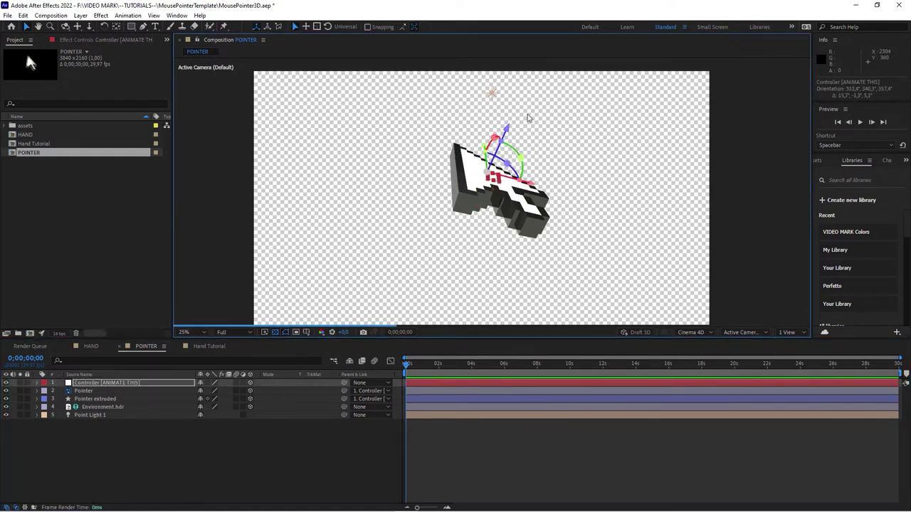
click(288, 489)
click(489, 177)
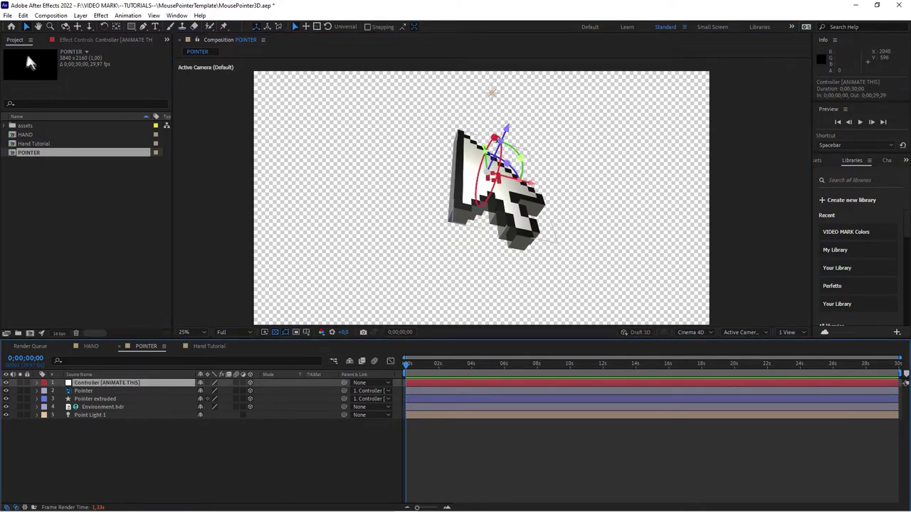
Open the Hand Tutorial composition, activate the Pen tool and examine the hand's pixel outline up close
click(209, 346)
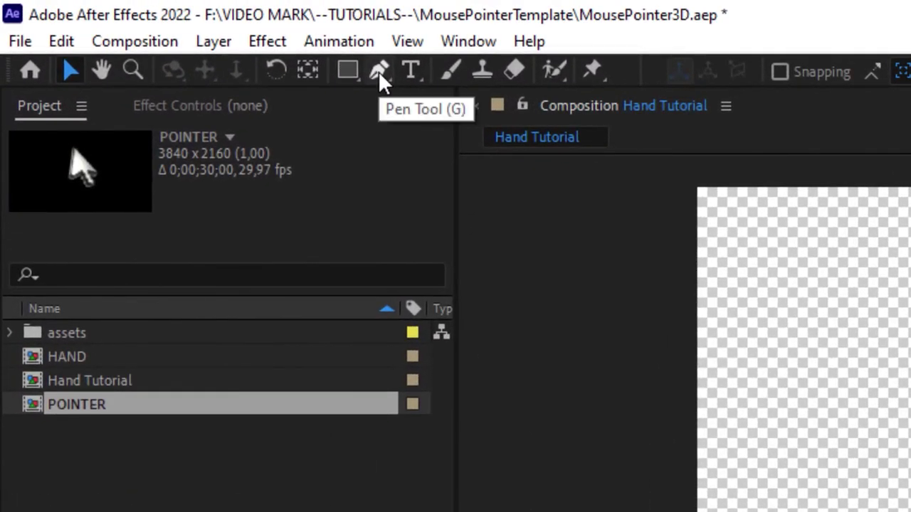
click(377, 70)
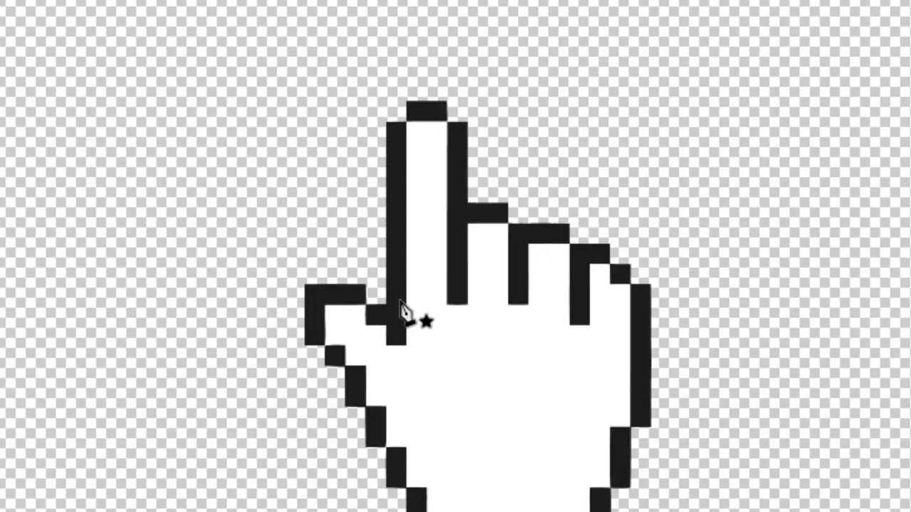
scroll(434, 99, up, 2)
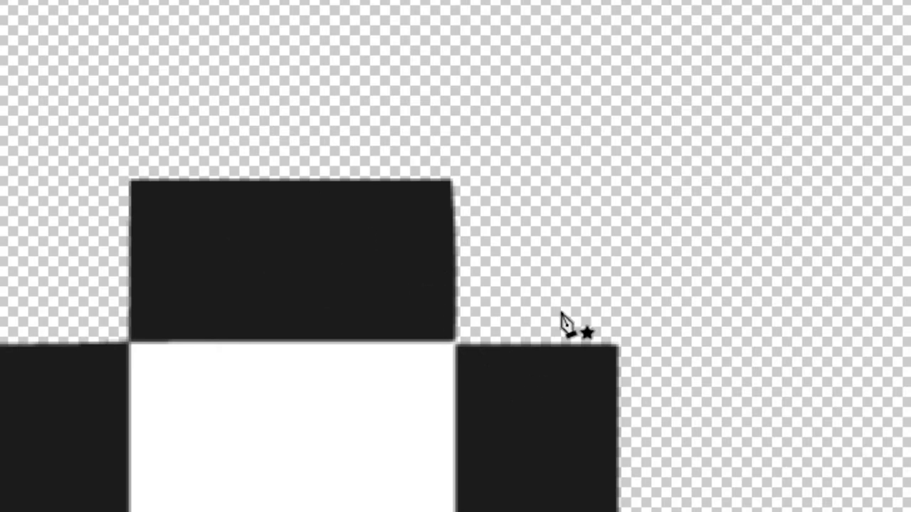
drag(407, 447, 475, 15)
drag(388, 498, 468, 240)
scroll(470, 352, down, 3)
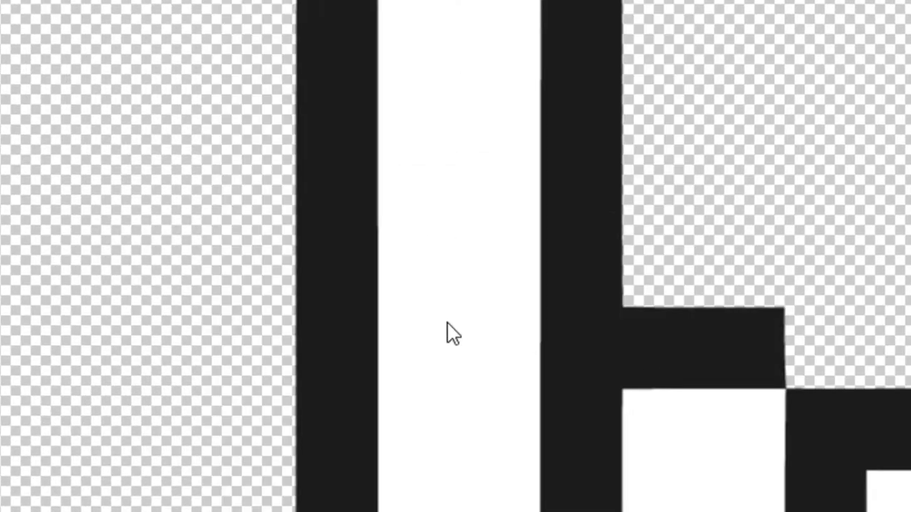
scroll(459, 342, down, 6)
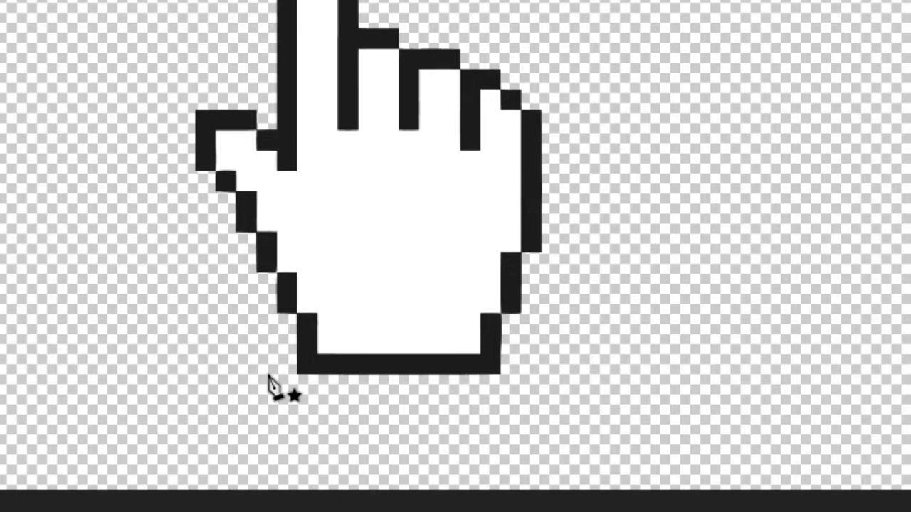
scroll(228, 20, up, 3)
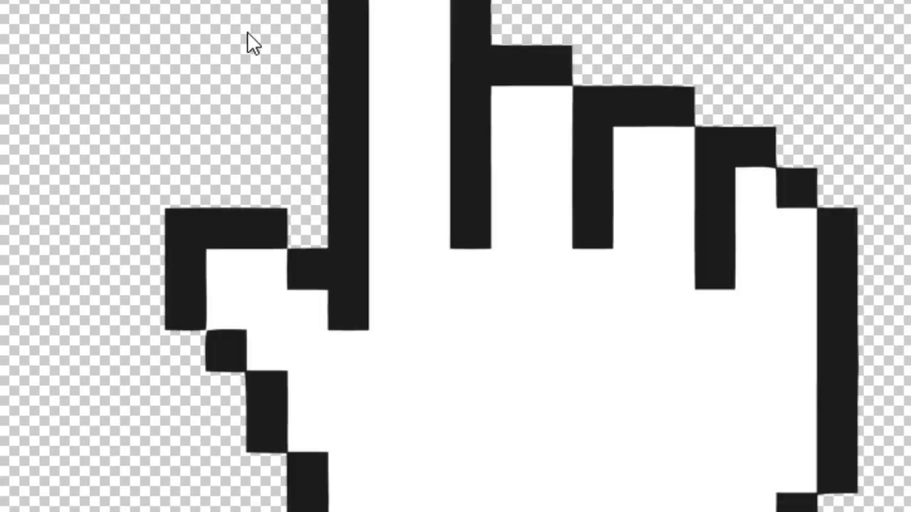
Start a pen path on a new shape layer, placing the first four corners clockwise around the index fingertip
drag(389, 71, 270, 210)
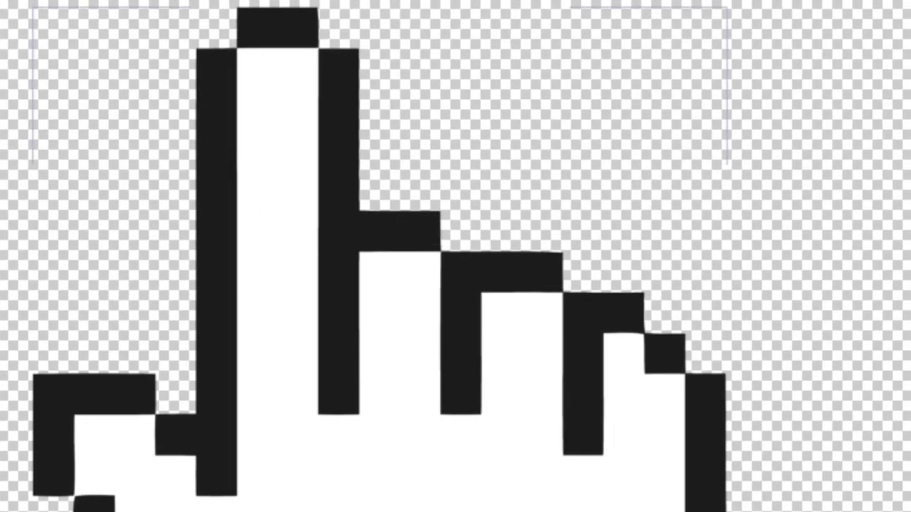
scroll(239, 4, up, 1)
drag(365, 24, 189, 144)
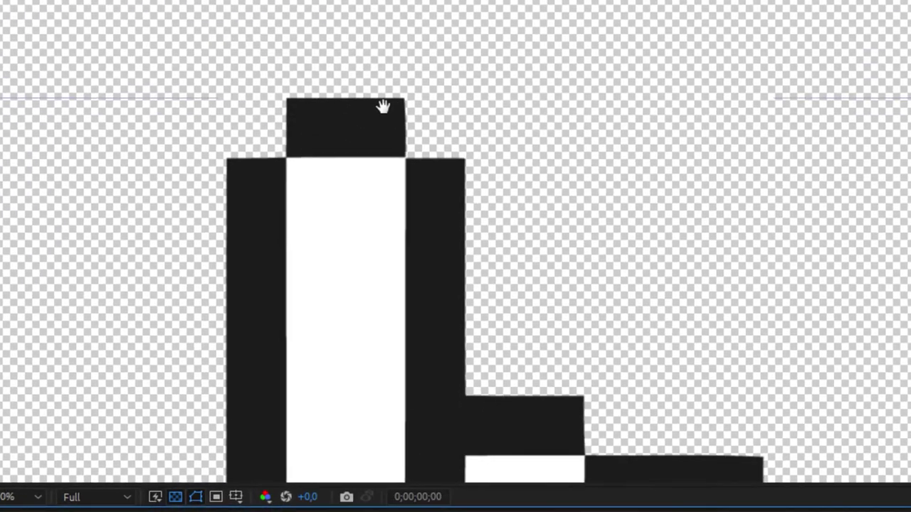
scroll(166, 131, up, 1)
click(214, 107)
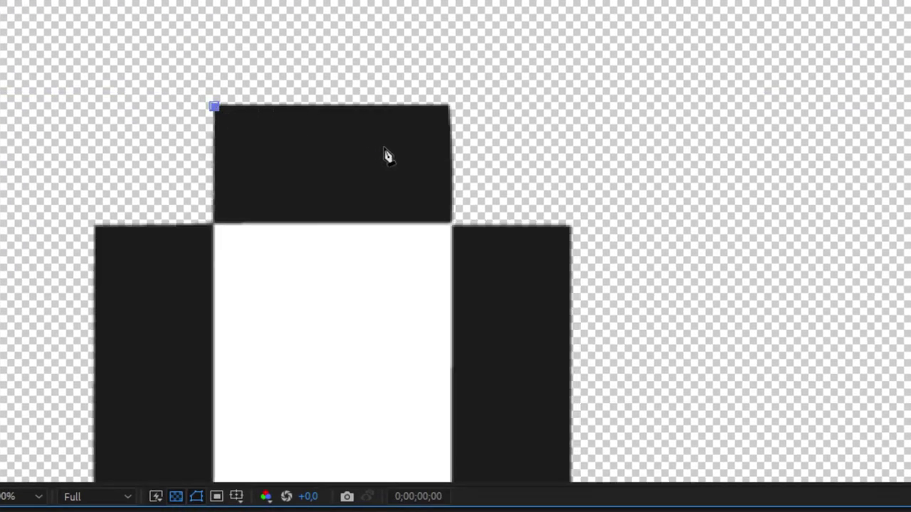
click(448, 107)
click(449, 223)
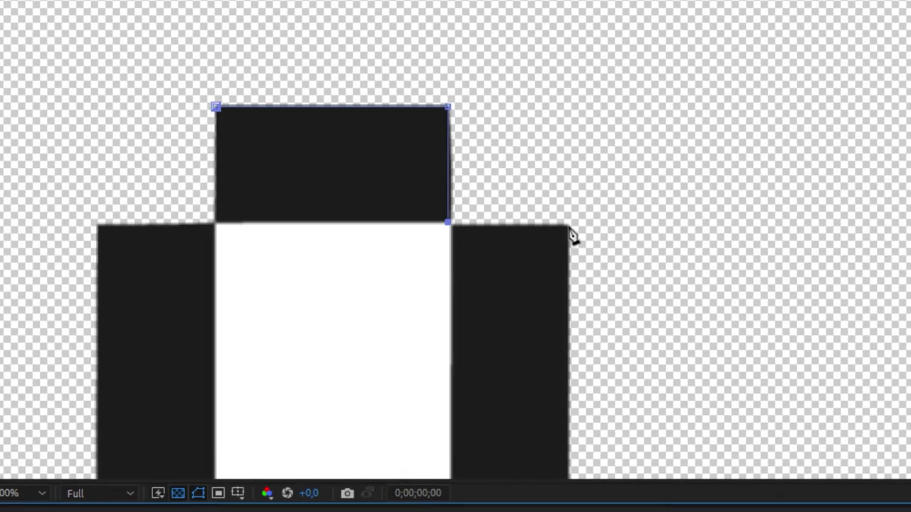
click(570, 226)
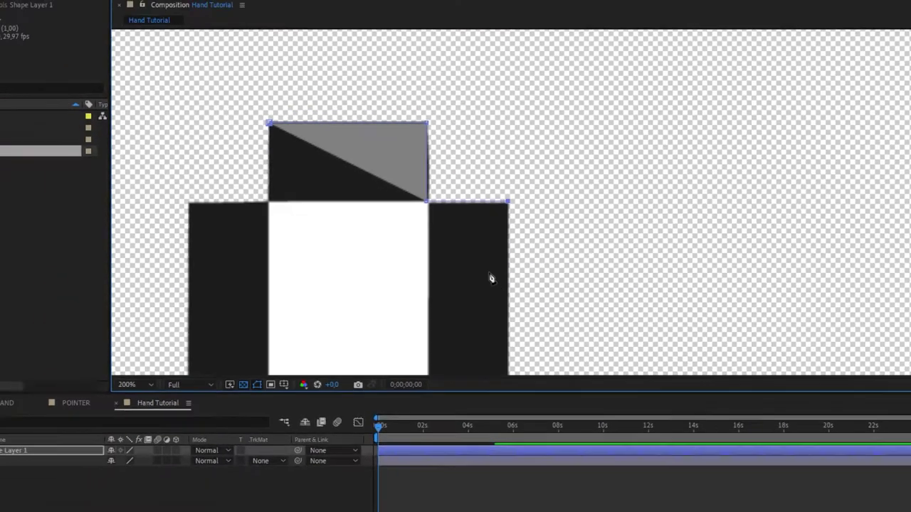
Continue the path down the index finger's outer edge and around the adjacent finger's stepped corner
drag(534, 374, 495, 153)
drag(439, 155, 425, 90)
click(454, 169)
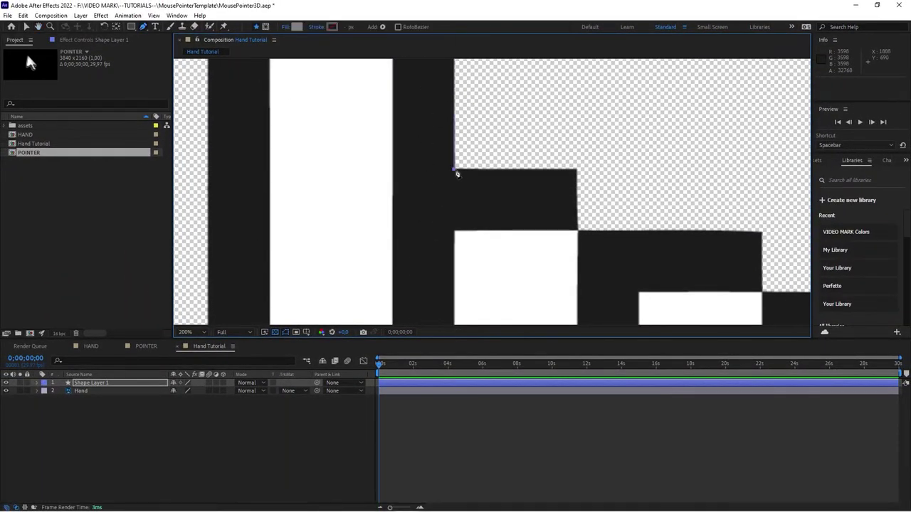
click(576, 169)
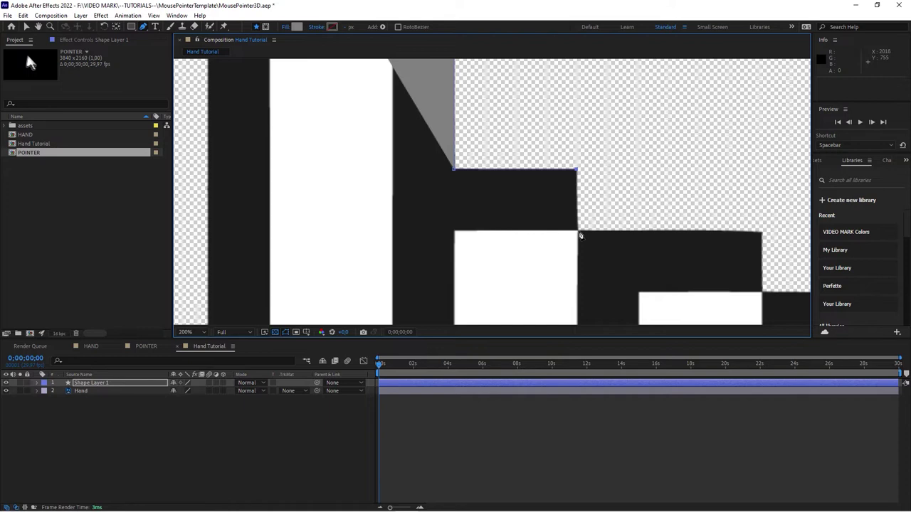
click(576, 230)
Trace the path over the remaining knuckle steps, down the hand's outer side and along its bottom edge
drag(462, 182, 372, 155)
drag(586, 202, 374, 173)
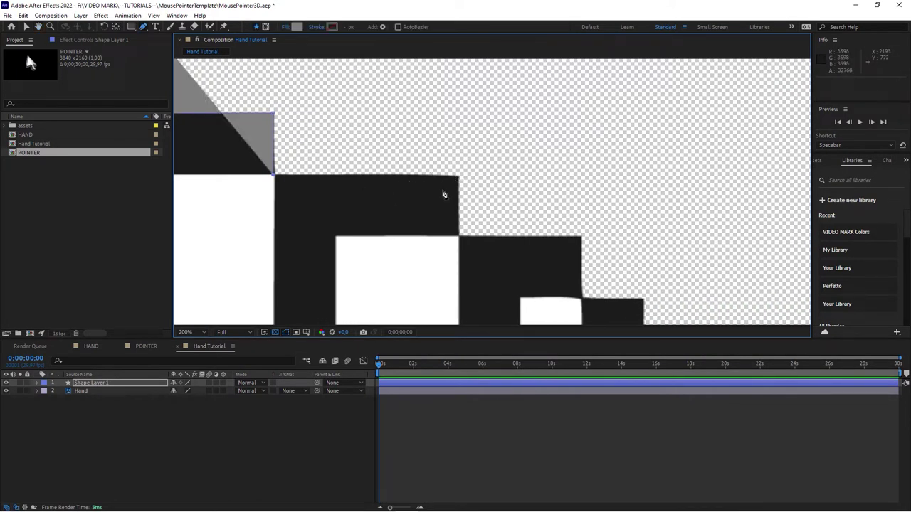
click(459, 175)
click(459, 236)
click(582, 236)
drag(582, 299, 538, 164)
click(539, 164)
click(600, 163)
click(600, 223)
drag(341, 192, 574, 194)
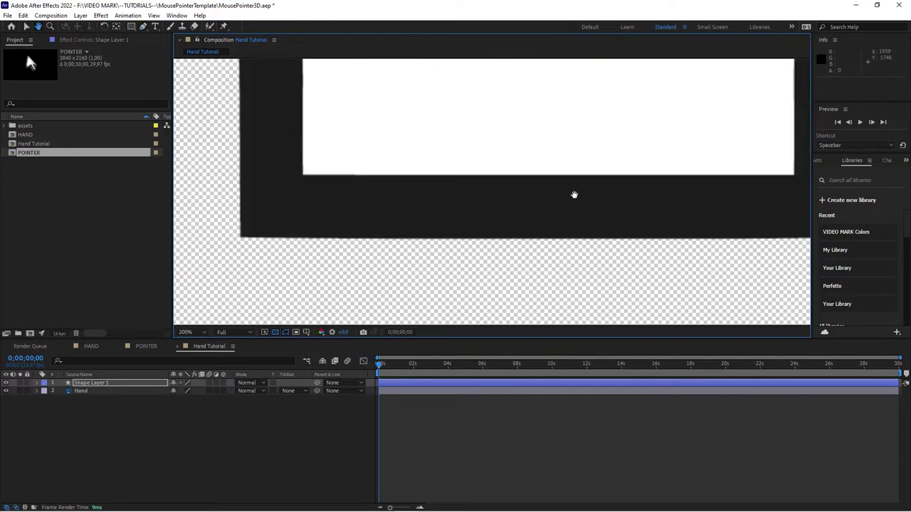
click(241, 237)
Lower the traced shape layer's opacity to 20%
click(147, 382)
key(t)
drag(175, 391, 118, 390)
Trace the stepped wrist and thumb side up to the index fingertip and close the hand path
click(492, 185)
click(461, 123)
click(430, 123)
click(431, 62)
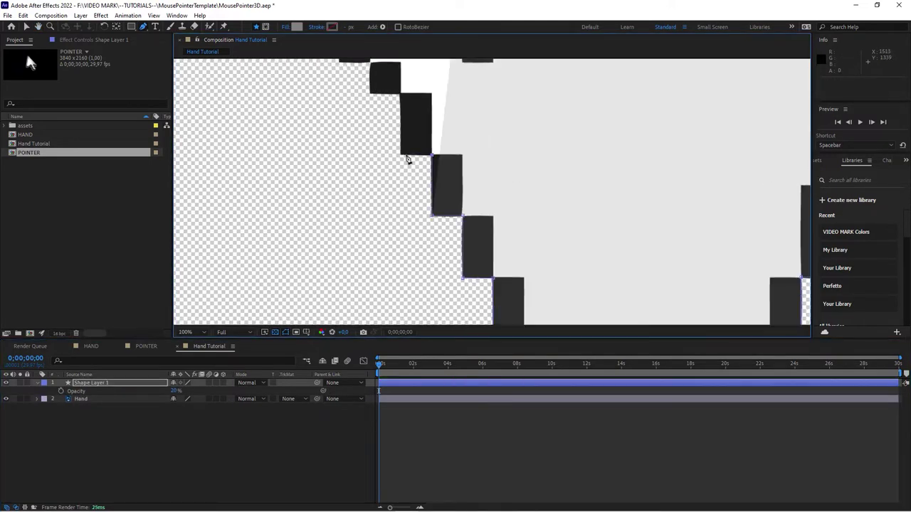
click(401, 154)
click(401, 93)
drag(347, 66, 361, 153)
click(452, 149)
click(484, 178)
click(463, 106)
click(494, 75)
Restore the traced shape layer's opacity to 100% and check the complete hand silhouette
drag(175, 391, 324, 391)
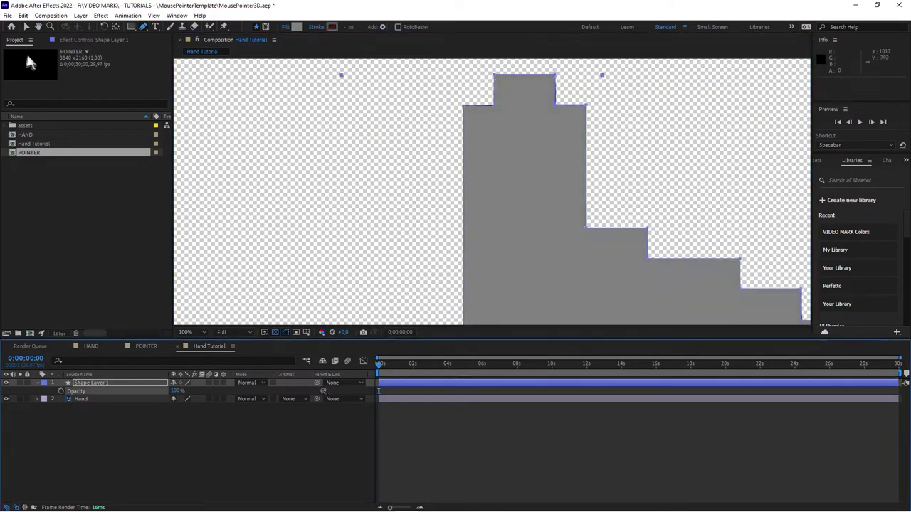
scroll(665, 244, down, 4)
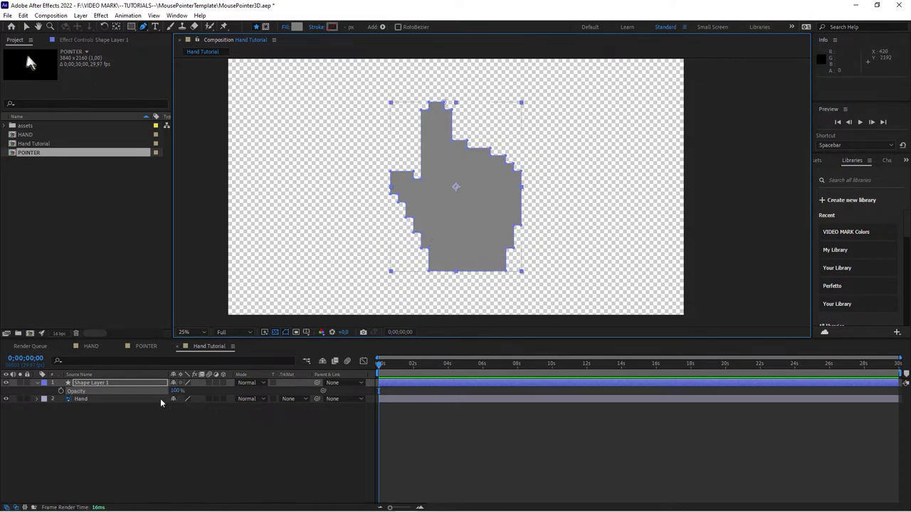
click(242, 447)
click(128, 383)
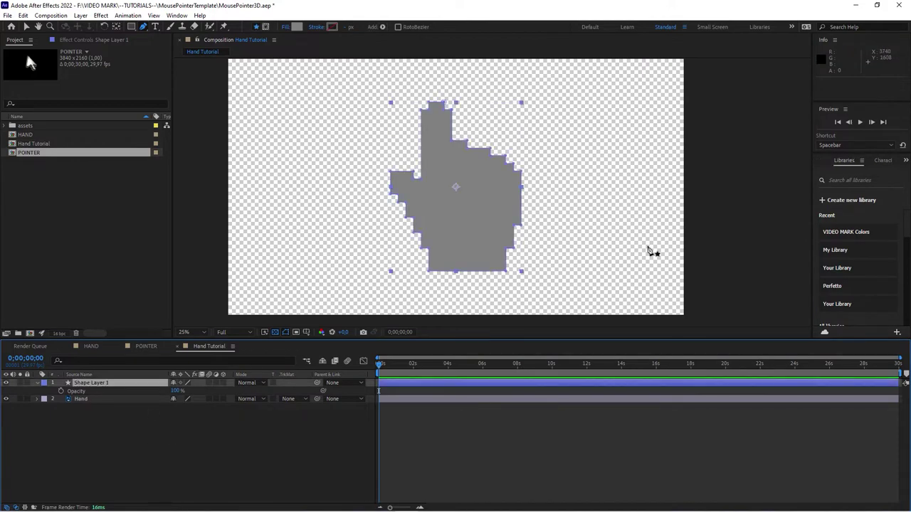
click(238, 447)
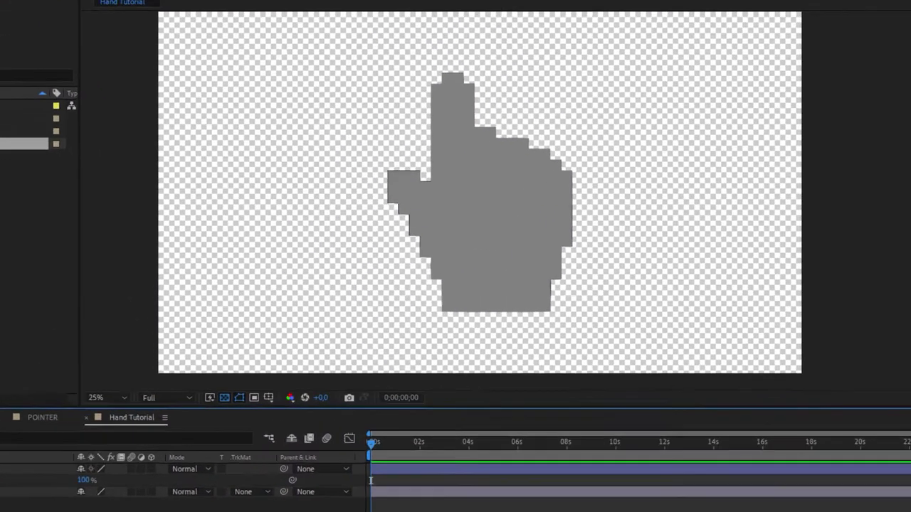
Set the composition's 3D renderer to Cinema 4D in the composition settings
key(ctrl+k)
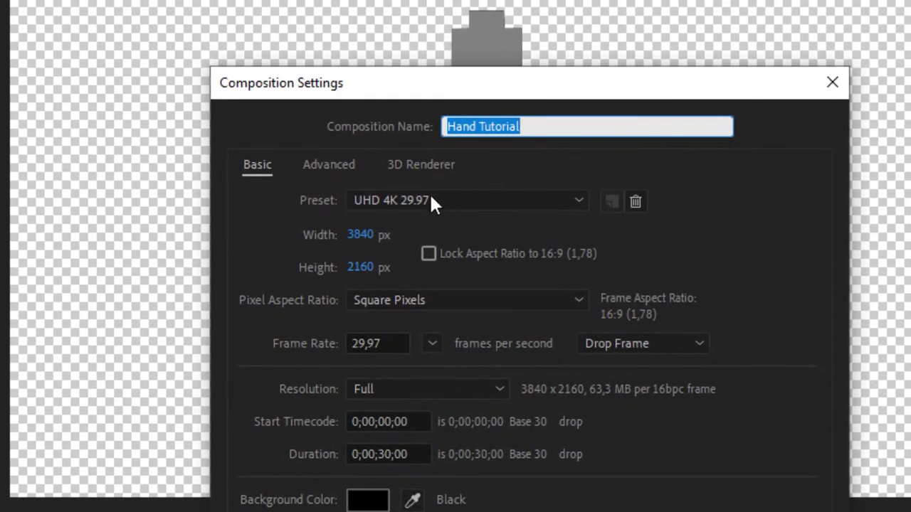
click(420, 164)
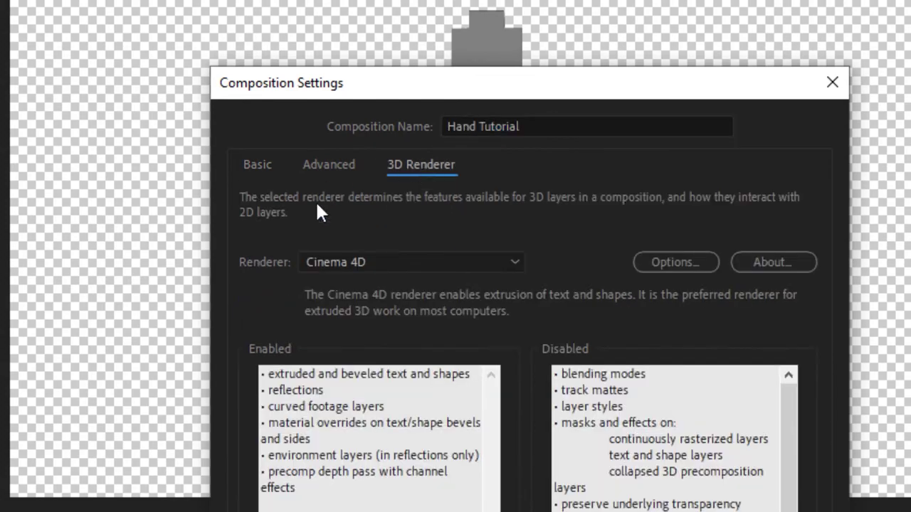
click(493, 264)
click(388, 309)
click(594, 494)
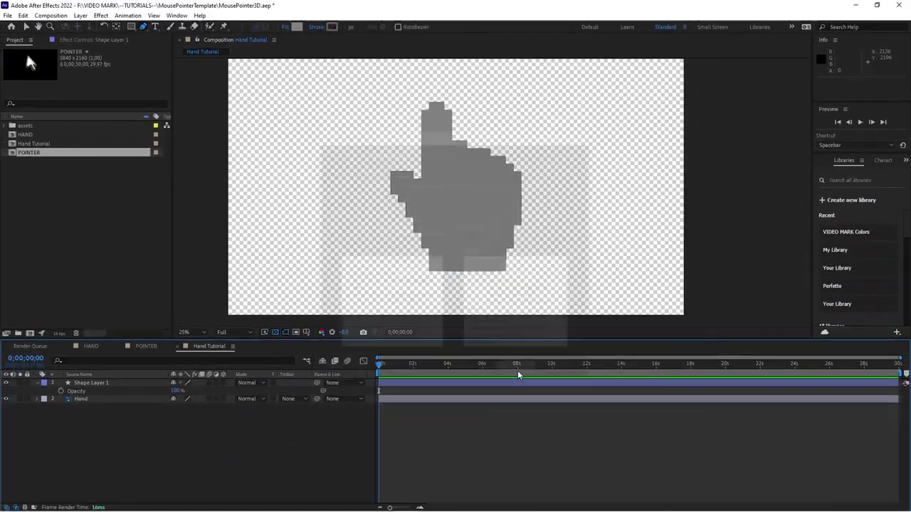
Turn both Shape Layer 1 and the Hand layer into 3D layers
click(94, 383)
click(83, 409)
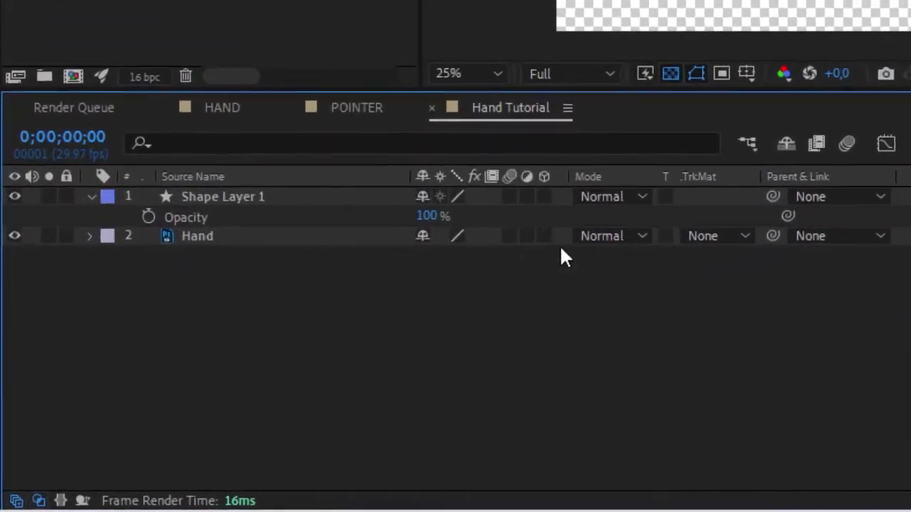
click(543, 197)
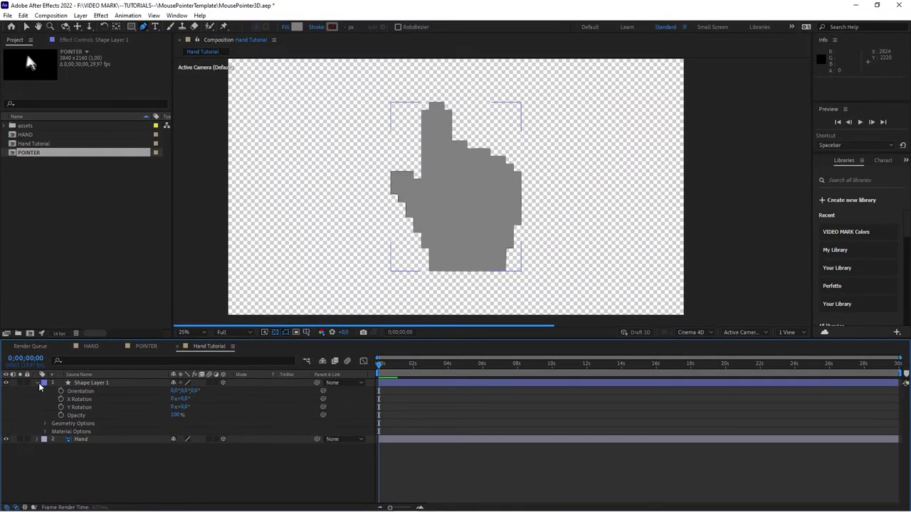
Set Shape Layer 1's extrusion depth to 150 in its geometry options and collapse both layers' properties
click(38, 382)
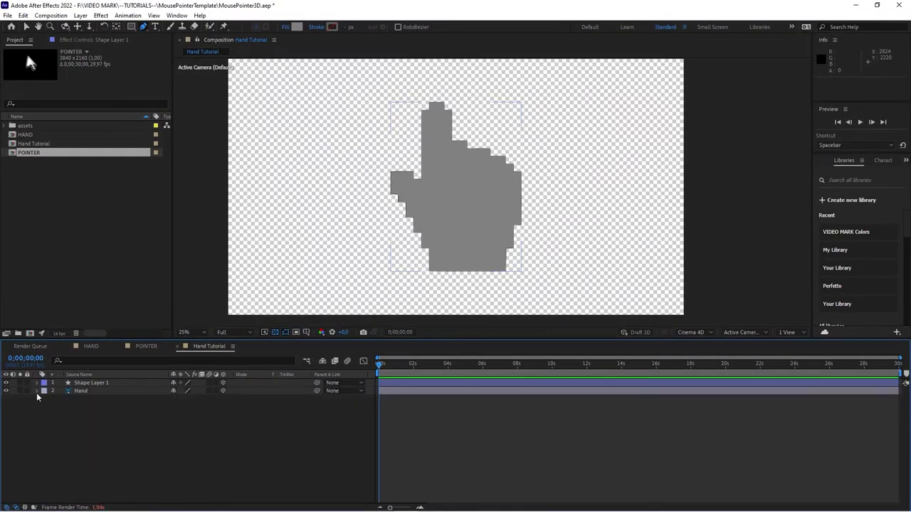
click(38, 391)
click(38, 382)
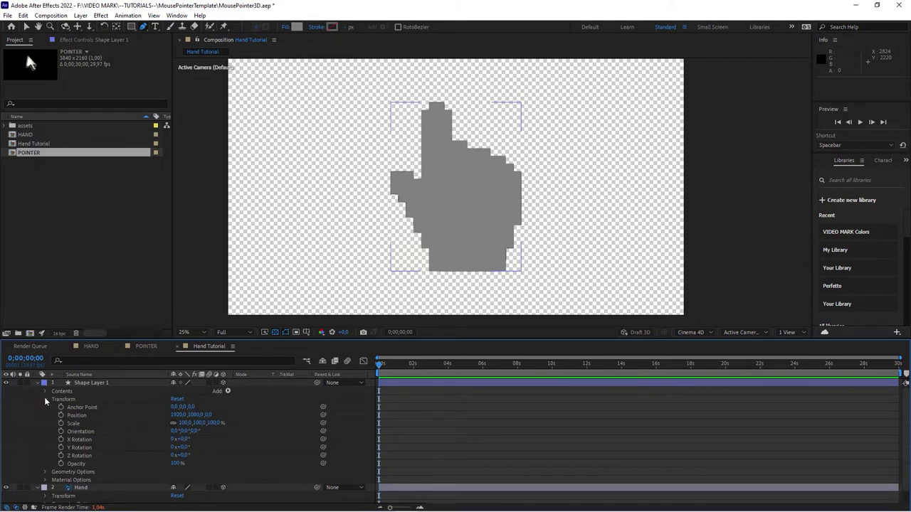
click(45, 399)
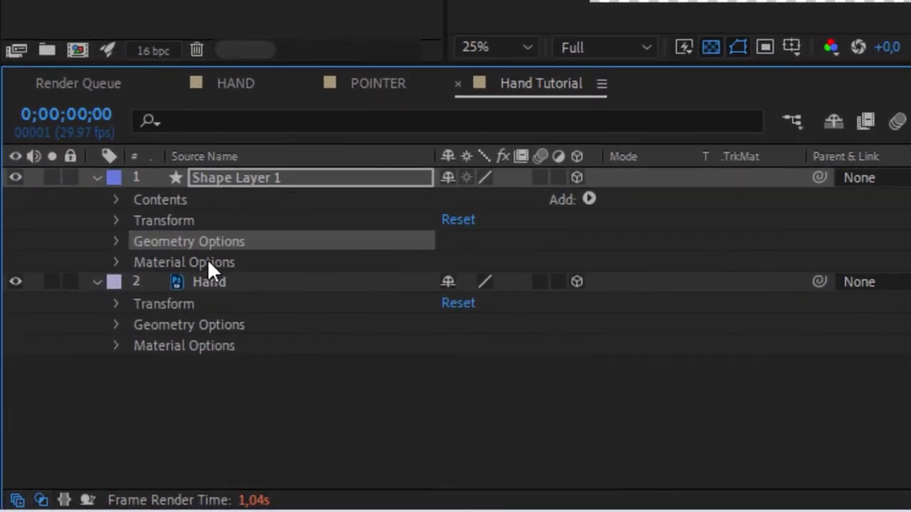
click(117, 242)
click(451, 325)
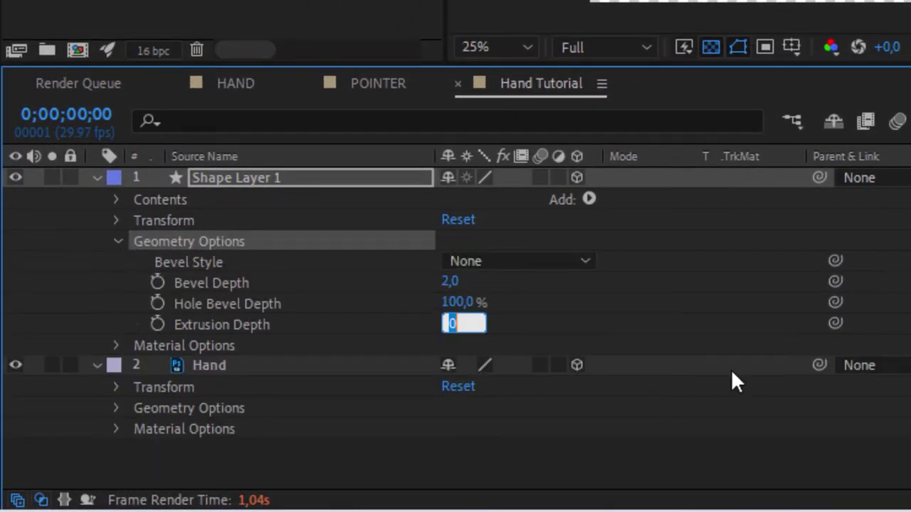
text(150)
key(Return)
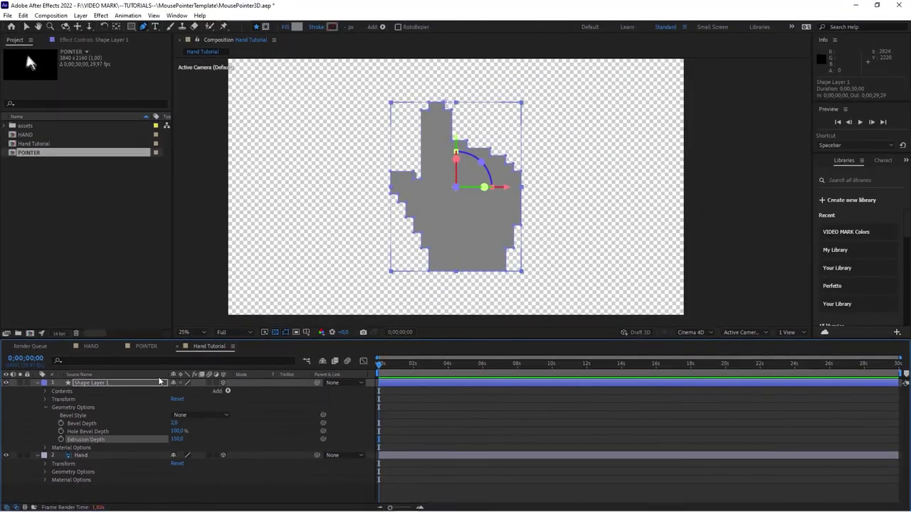
click(39, 384)
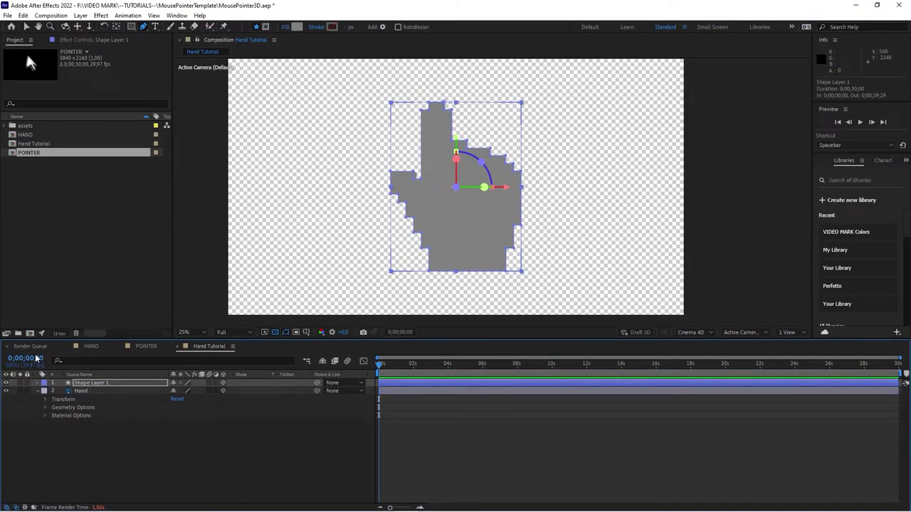
click(37, 391)
click(181, 461)
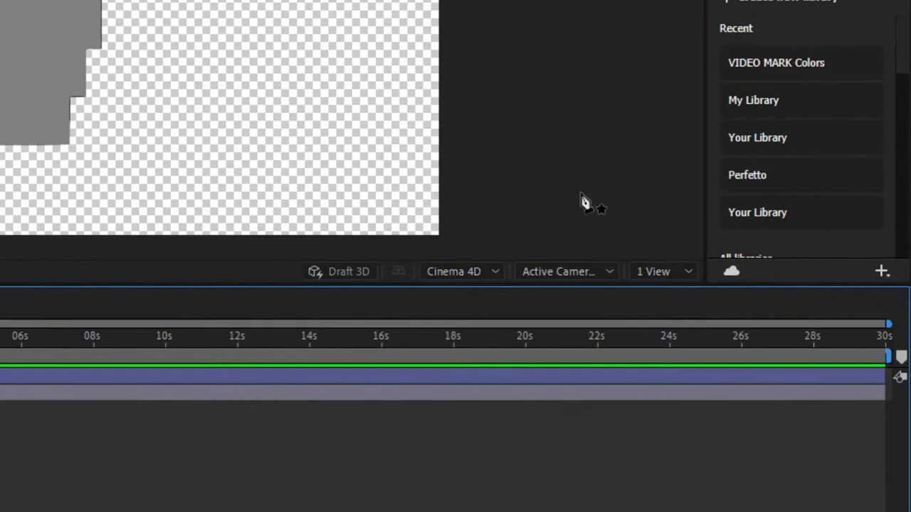
Split the composition viewer into two views and set the second one to Left
click(658, 262)
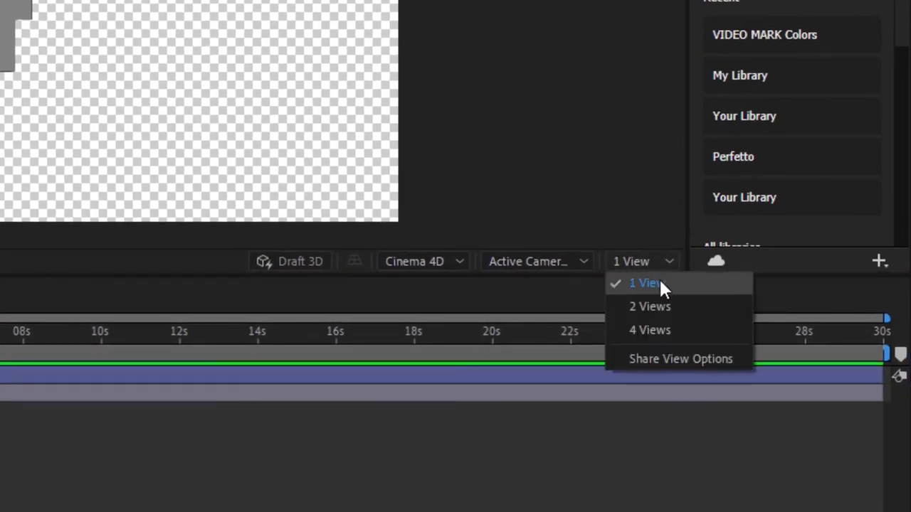
click(683, 308)
click(558, 266)
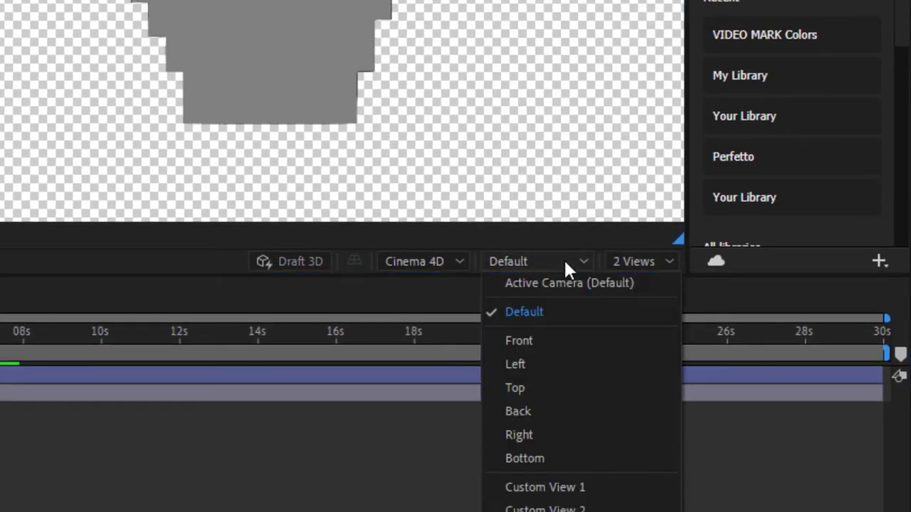
click(583, 365)
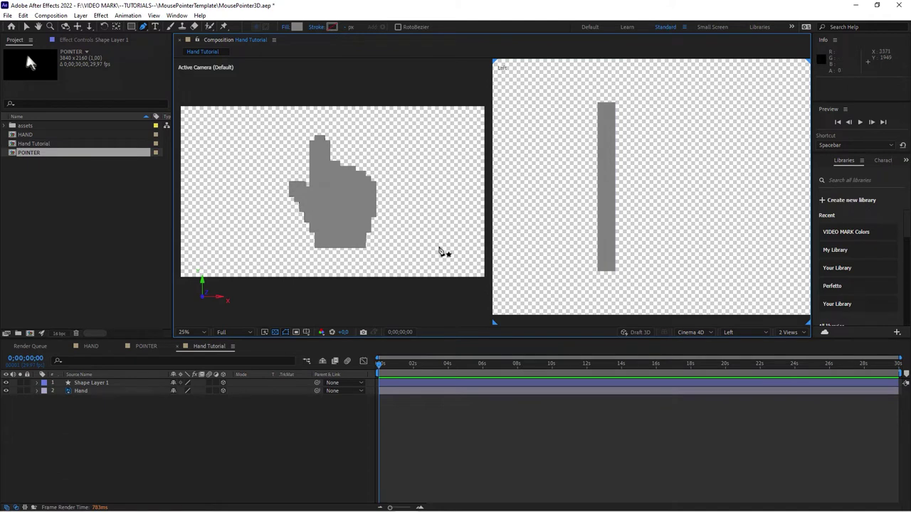
Nudge the Hand layer along its Z axis in the Left view until it sits just in front of the extruded shape
click(80, 391)
click(80, 392)
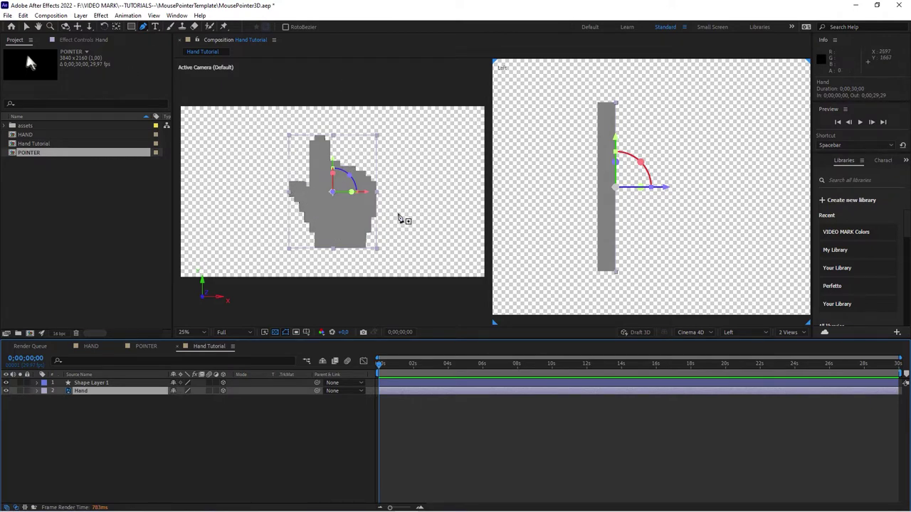
click(28, 27)
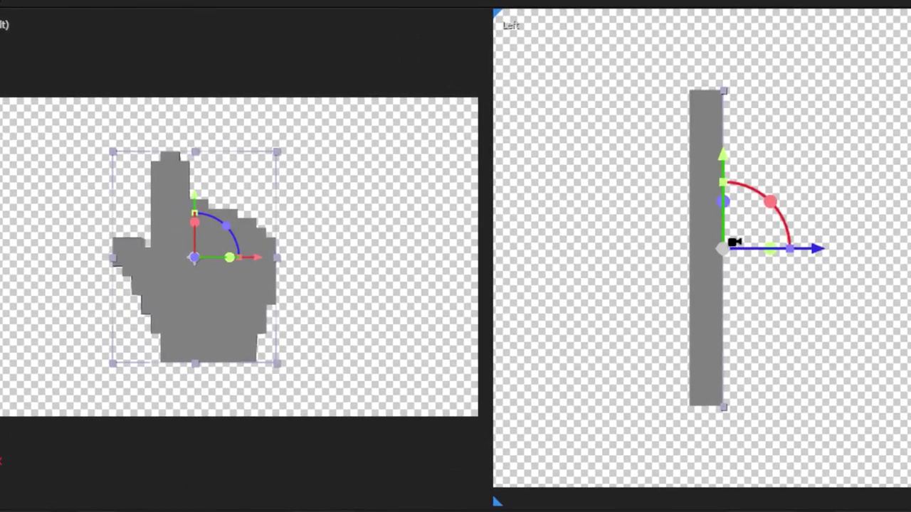
scroll(618, 189, up, 5)
scroll(726, 253, up, 3)
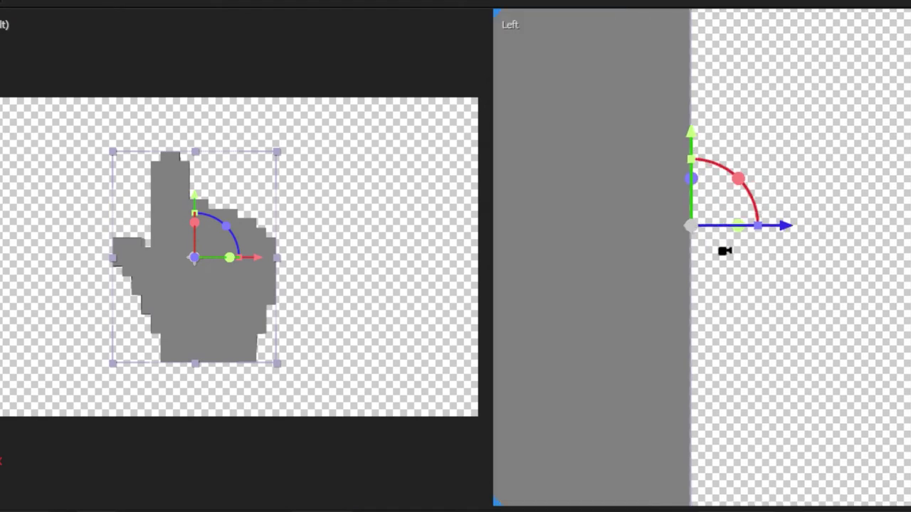
drag(790, 229, 790, 225)
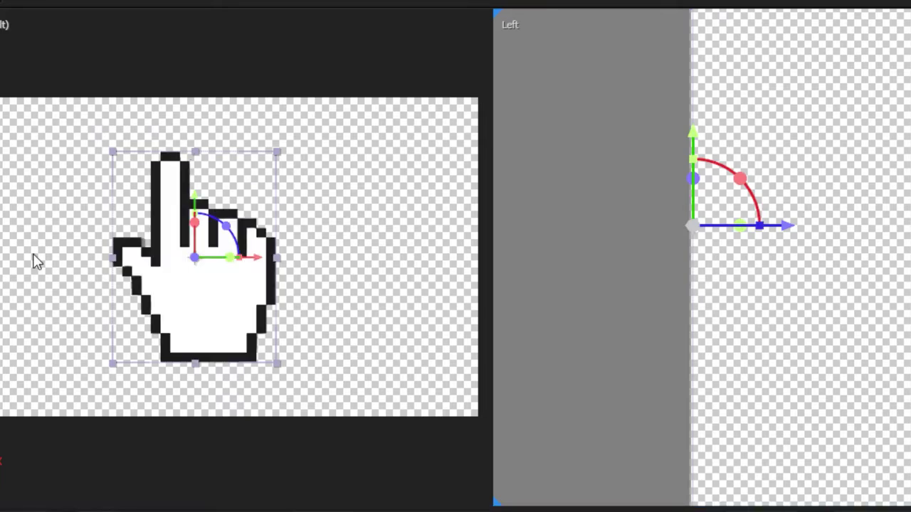
click(134, 508)
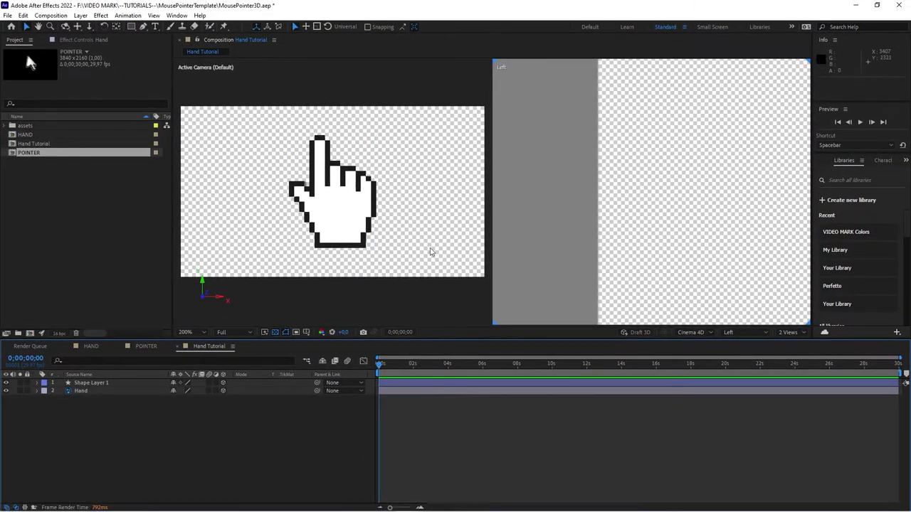
scroll(586, 163, down, 5)
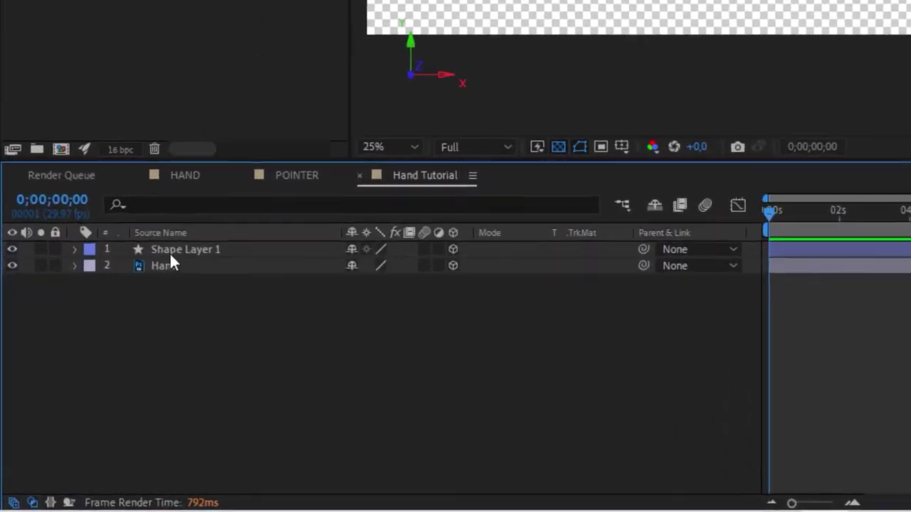
Increase the reflection intensity in Shape Layer 1's material options and collapse the layer
click(83, 383)
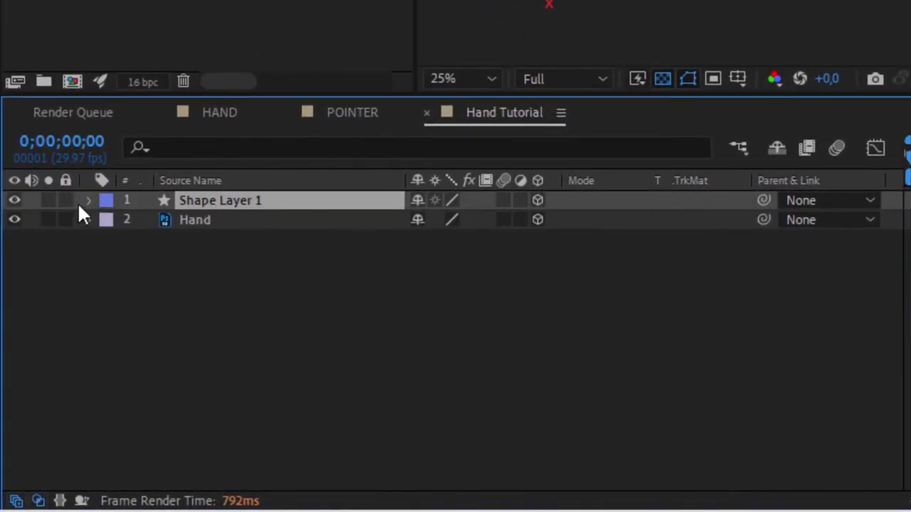
click(89, 200)
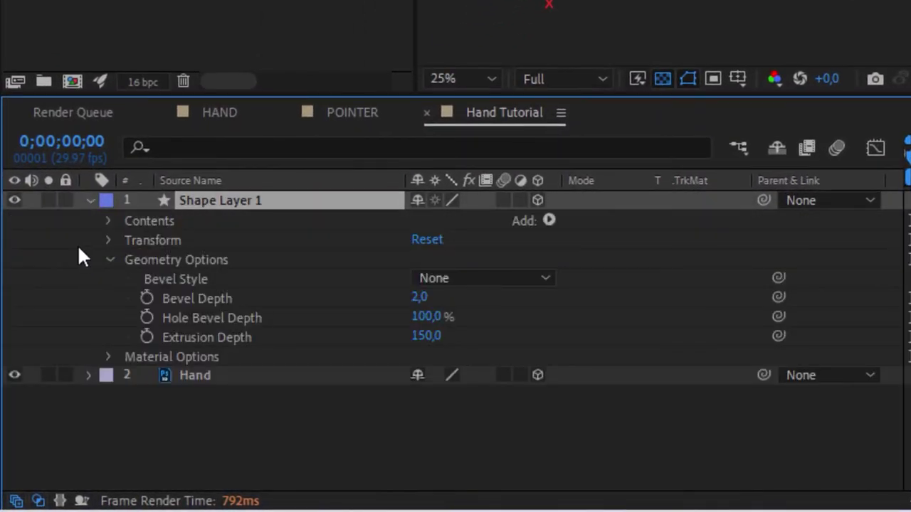
click(108, 357)
drag(411, 422, 619, 410)
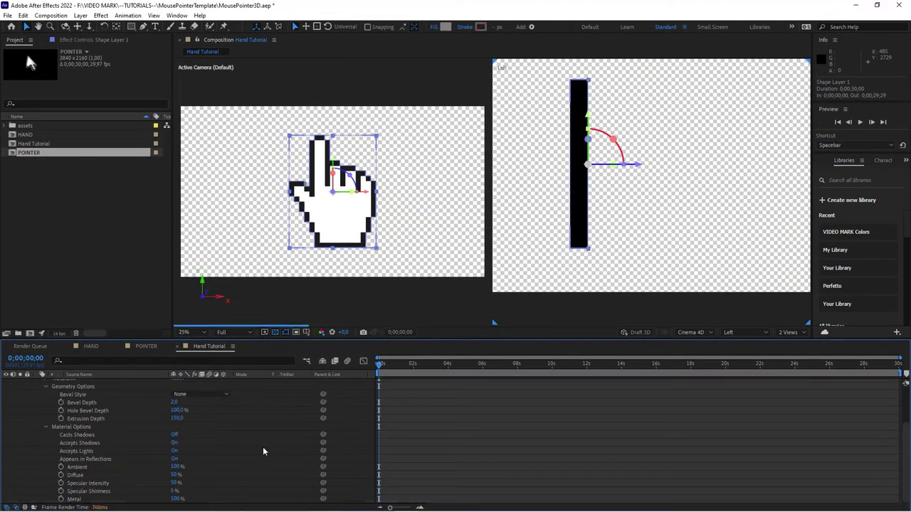
scroll(263, 447, up, 3)
click(40, 384)
click(112, 442)
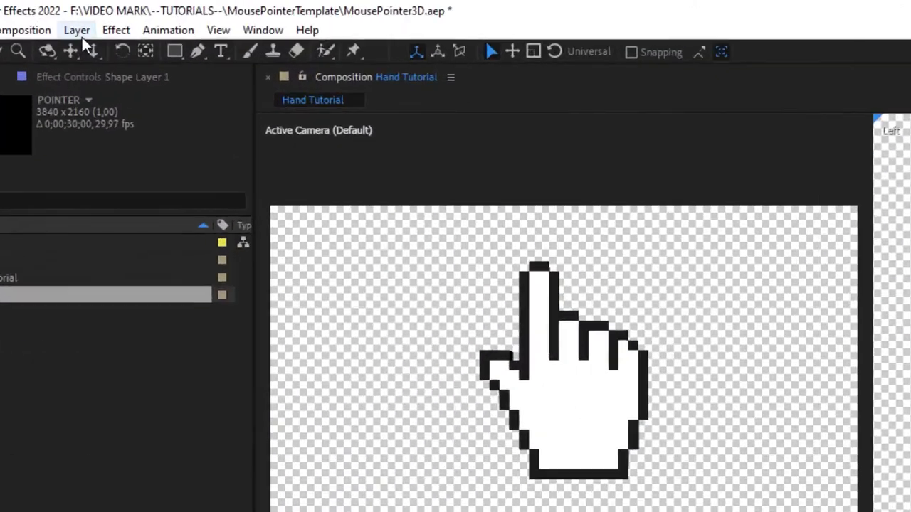
Add a white point light with 100% intensity, no falloff and no shadows, and move it above the hand's upper right
click(81, 15)
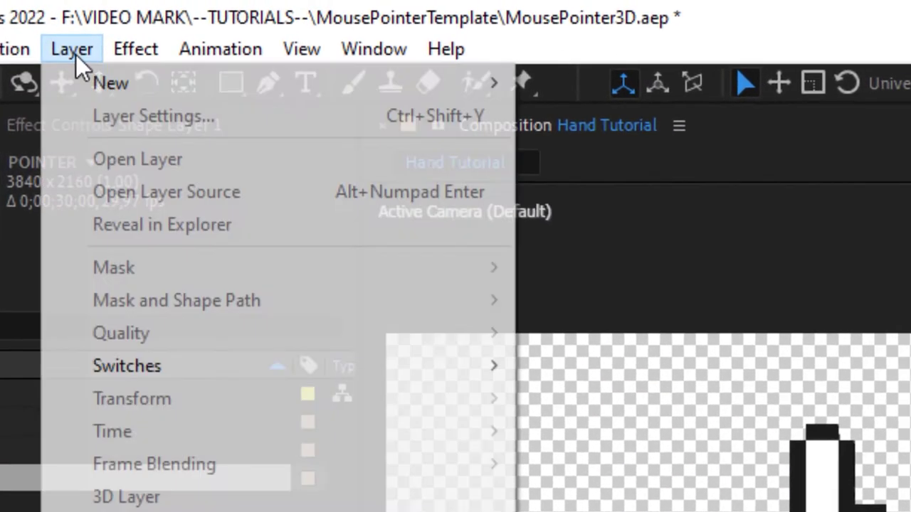
mouse_move(92, 25)
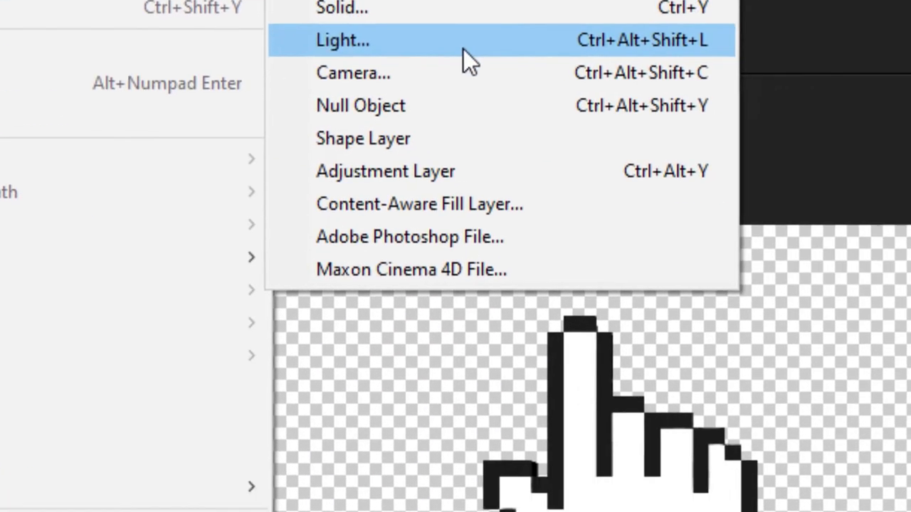
click(732, 157)
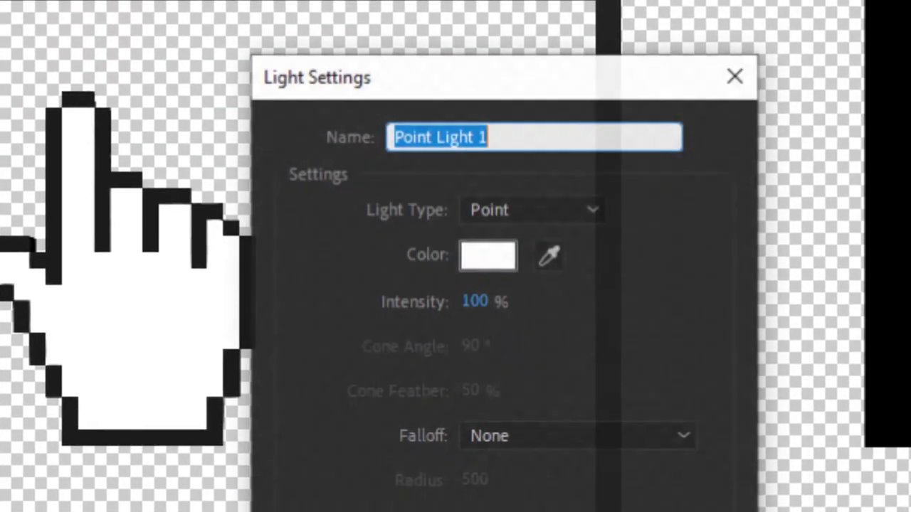
click(560, 207)
click(496, 300)
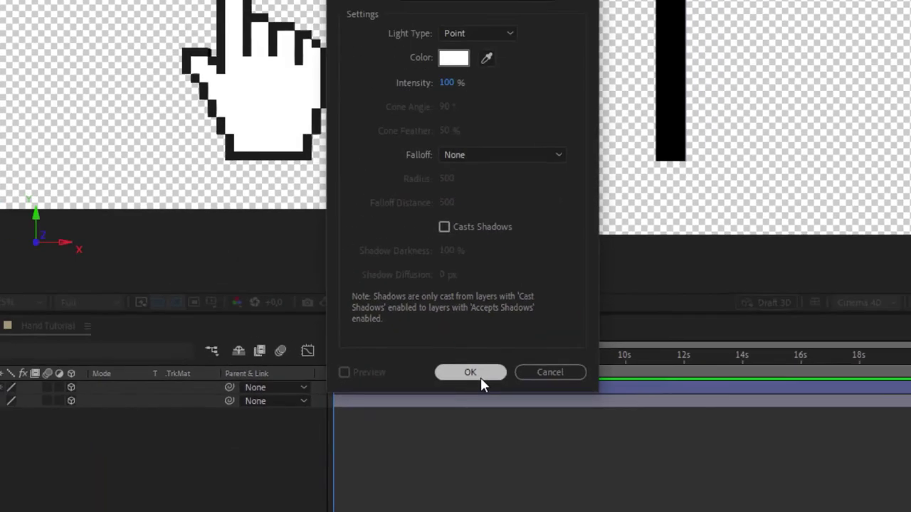
click(481, 381)
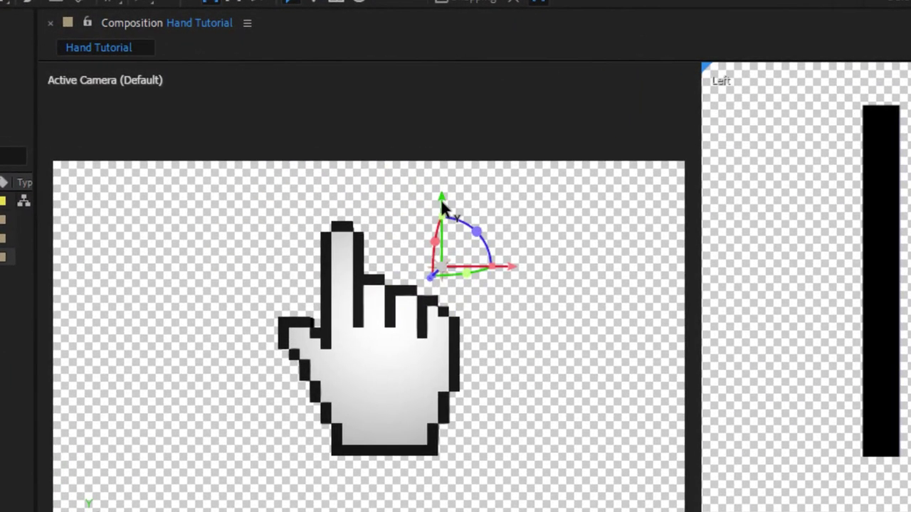
drag(391, 146, 395, 103)
drag(446, 128, 451, 113)
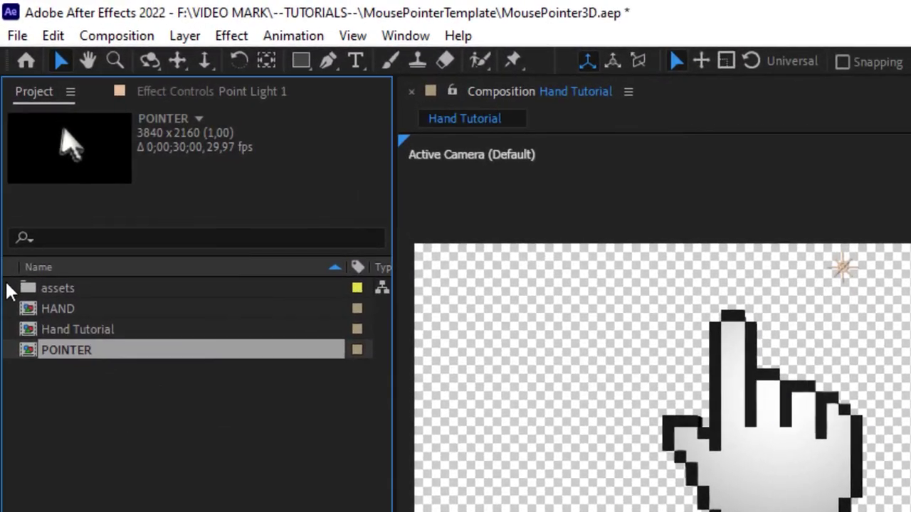
Add Environment.hdr from the assets folder to the Hand Tutorial composition as the top layer
click(11, 288)
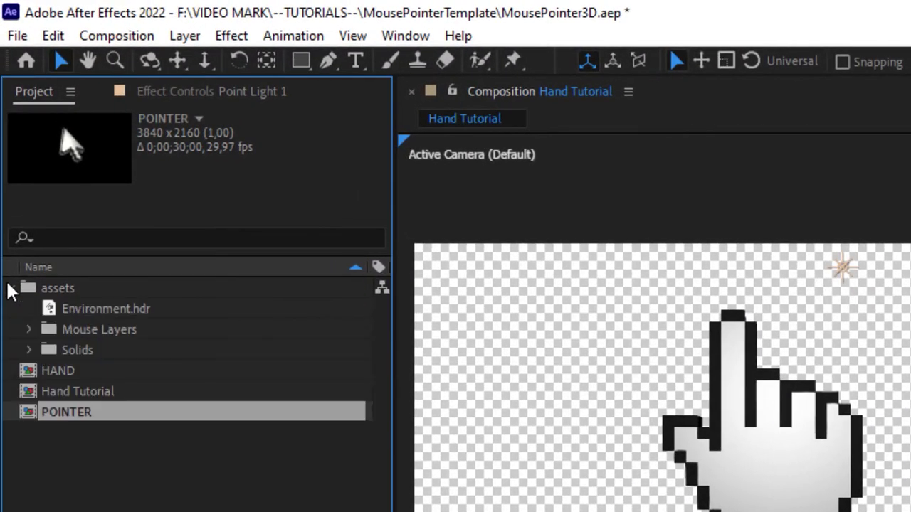
click(118, 308)
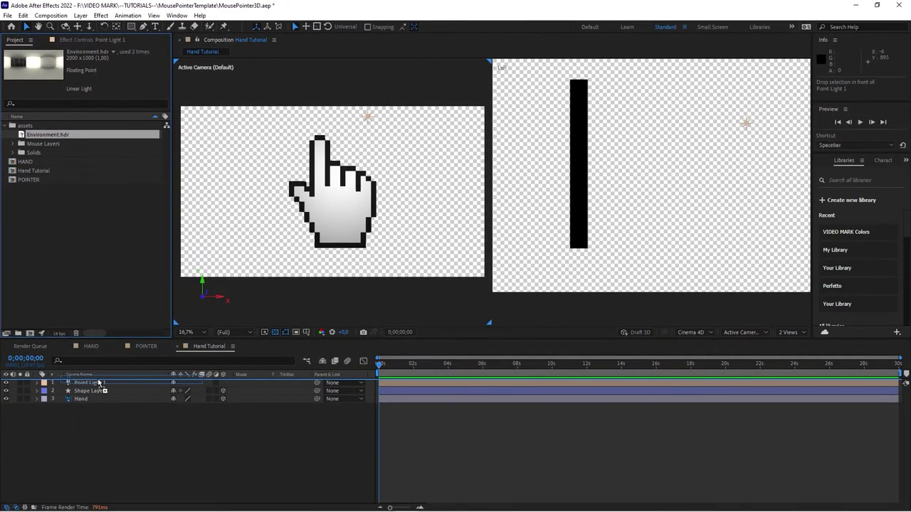
key(ctrl+slash)
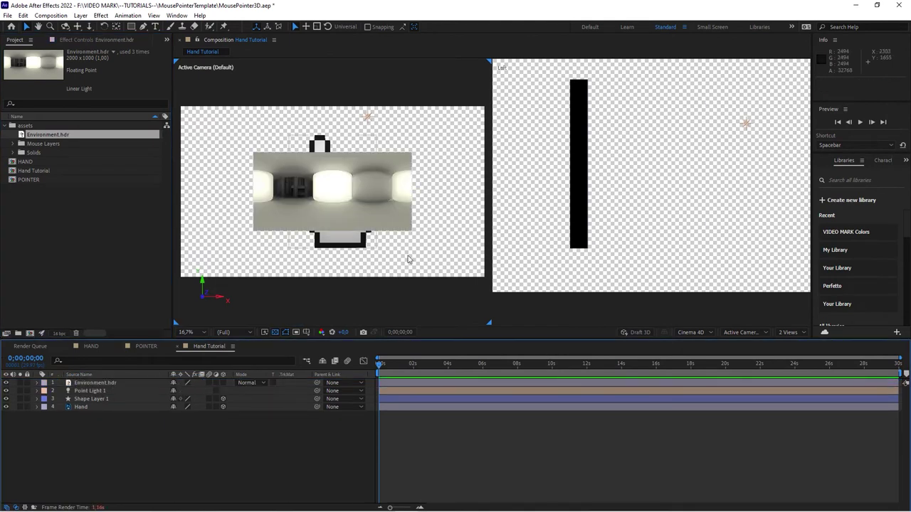
Scale the Environment.hdr layer up to 222% so it covers the composition, and convert it to an environment layer
click(98, 385)
key(s)
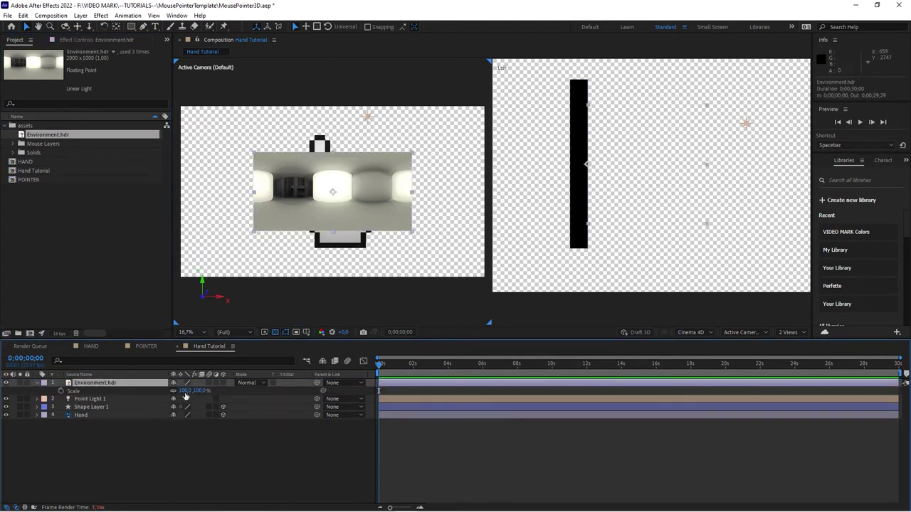
drag(185, 391, 239, 386)
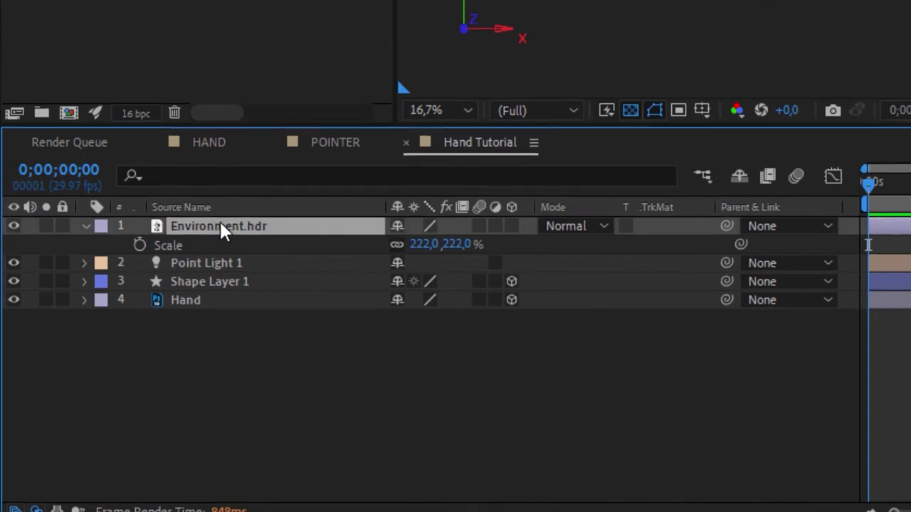
right_click(221, 224)
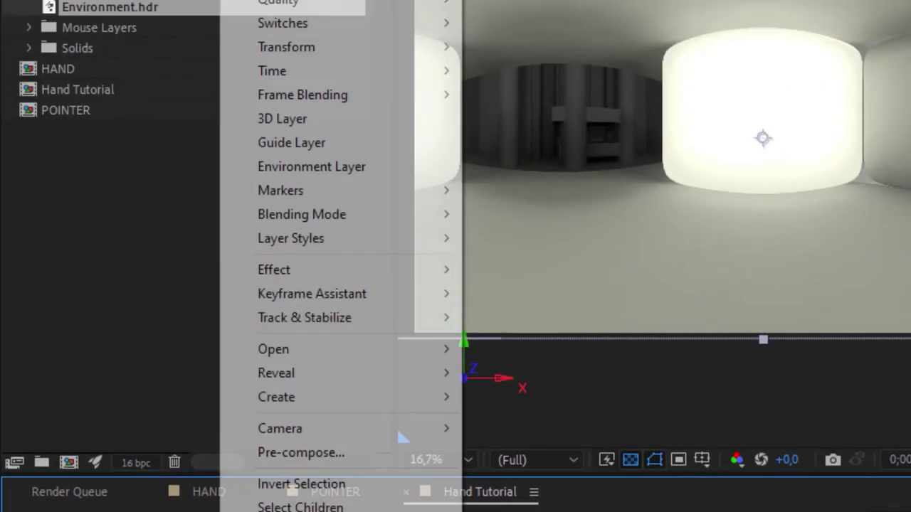
click(315, 320)
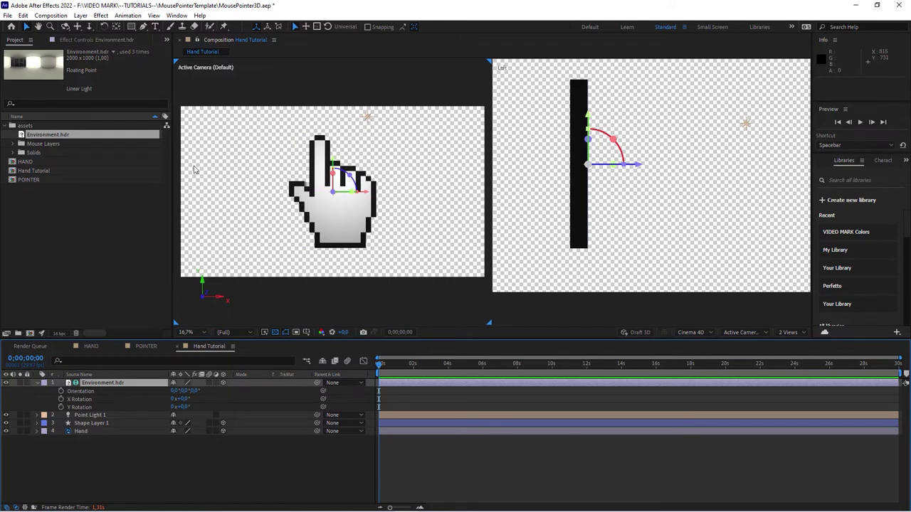
click(107, 466)
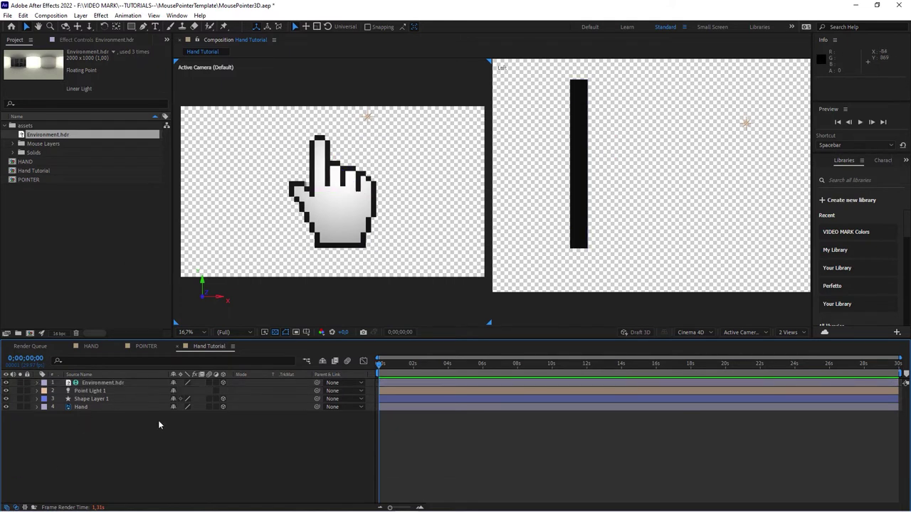
click(210, 406)
click(111, 455)
click(106, 407)
click(88, 414)
click(84, 409)
click(93, 401)
click(83, 409)
click(86, 400)
click(82, 408)
click(86, 401)
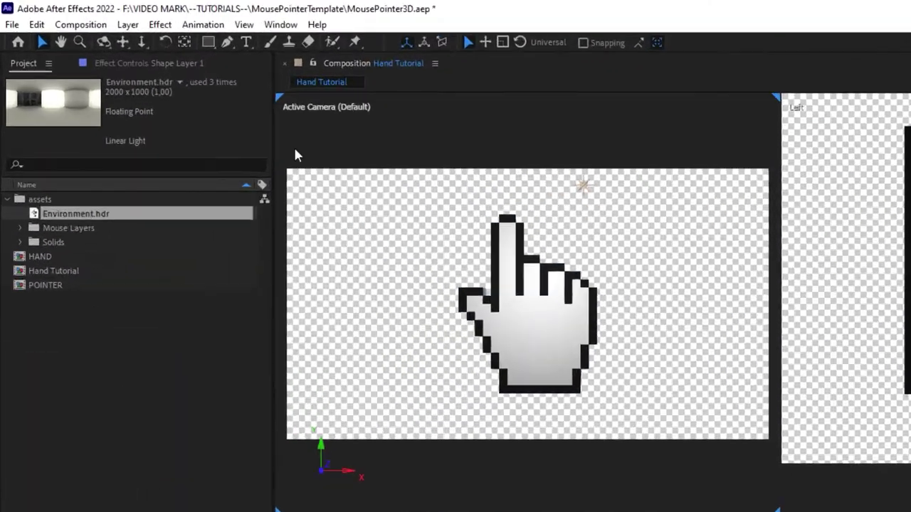
Add a null object to the Hand Tutorial composition and rename it controller
click(82, 16)
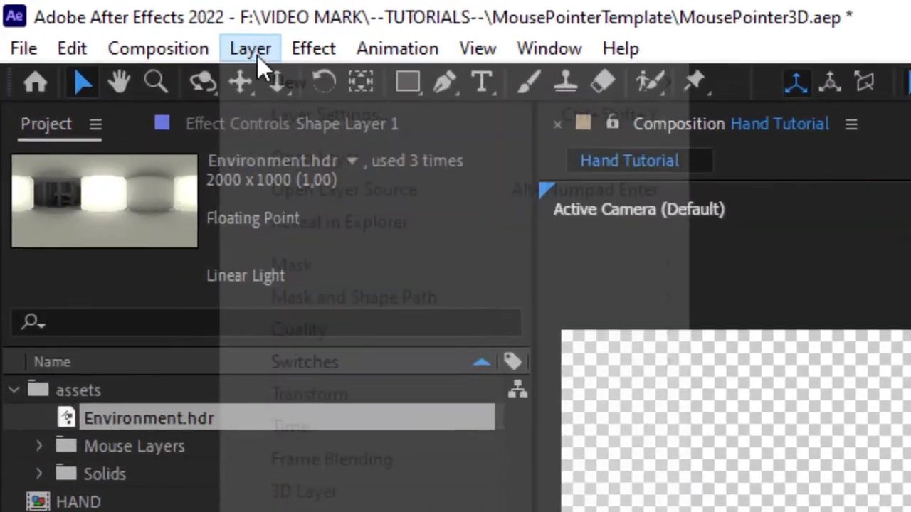
mouse_move(274, 87)
click(903, 216)
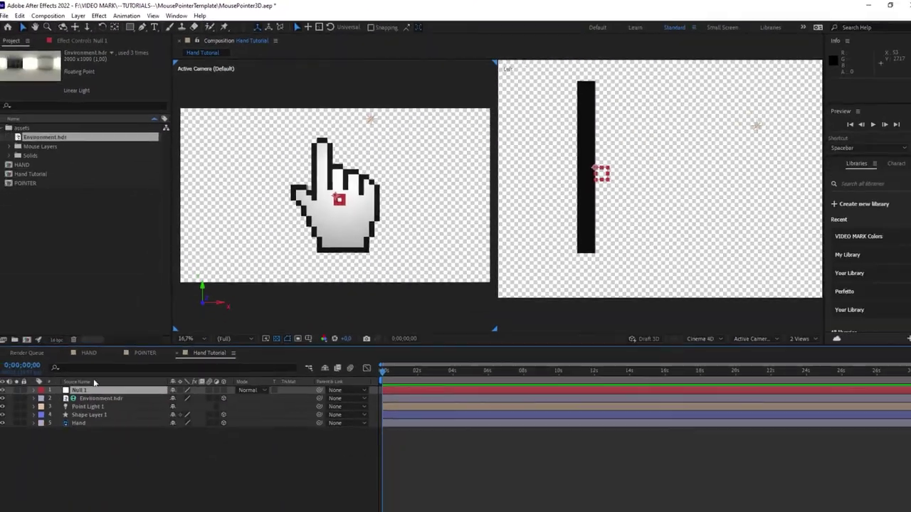
key(Return)
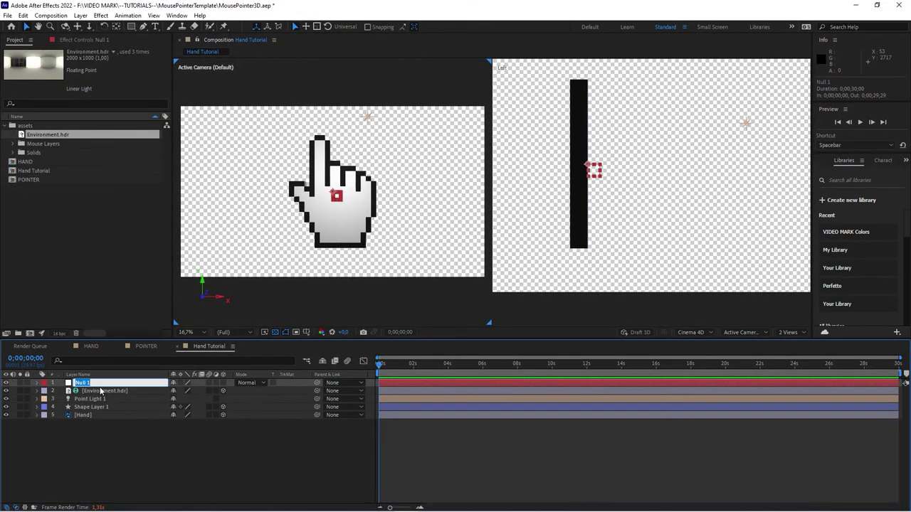
text(controller)
key(Return)
Parent Shape Layer 1 and the Hand layer to the controller null, and make the null a 3D layer
click(87, 406)
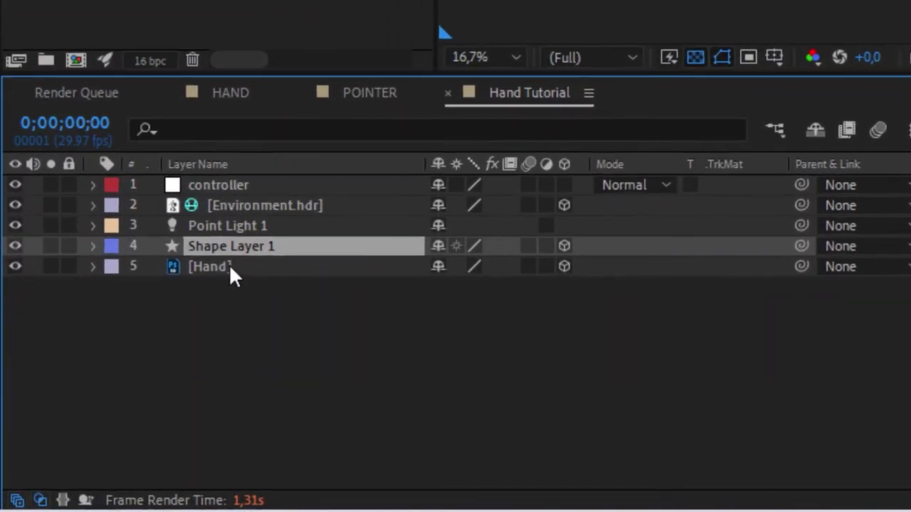
shift+click(230, 267)
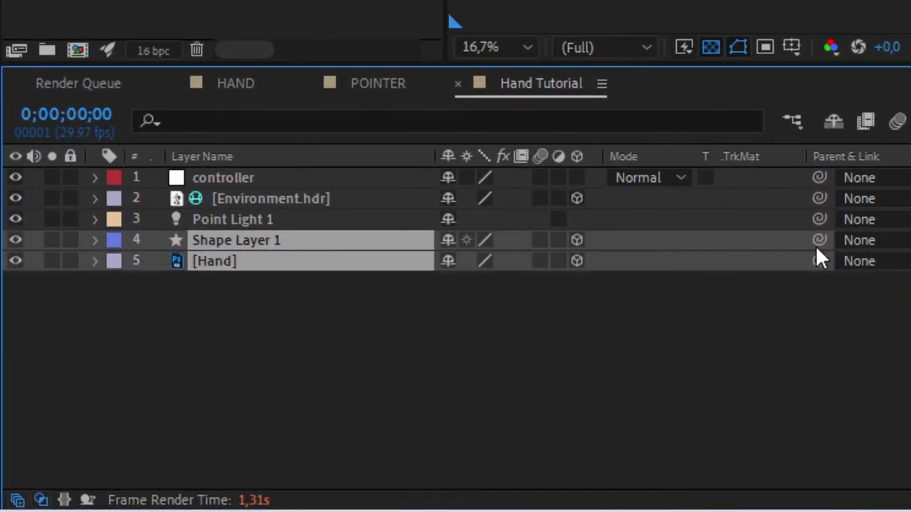
drag(817, 250, 213, 179)
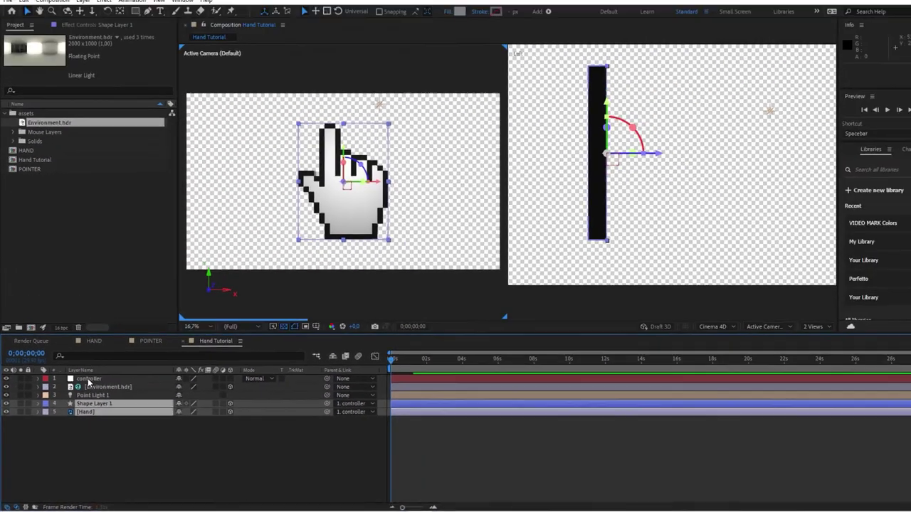
click(87, 382)
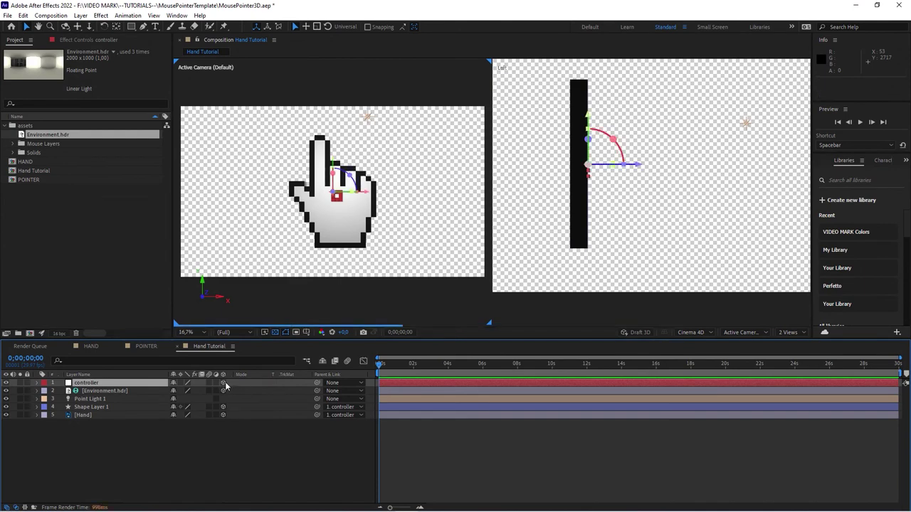
click(803, 440)
Switch to a single view and rotate the controller null about its X and Y axes to an orientation of about 324°, 337.9°, 0°
click(800, 333)
click(798, 348)
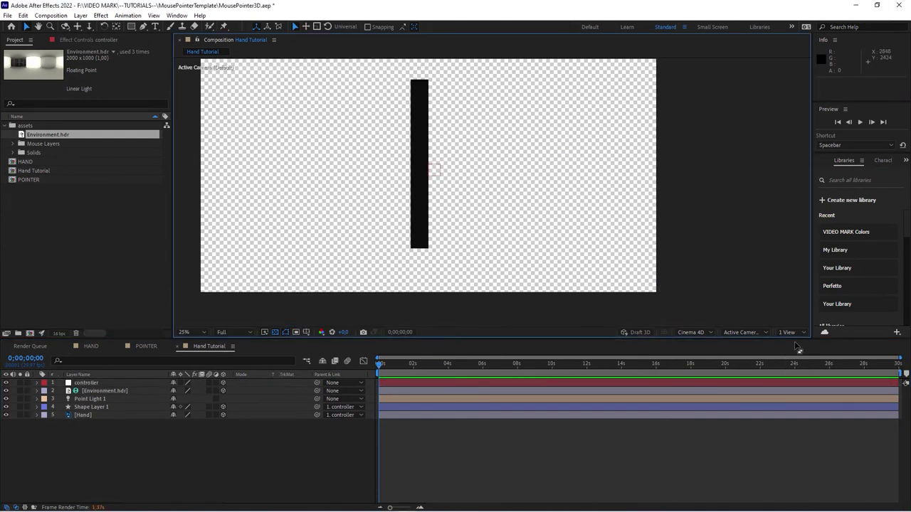
click(89, 382)
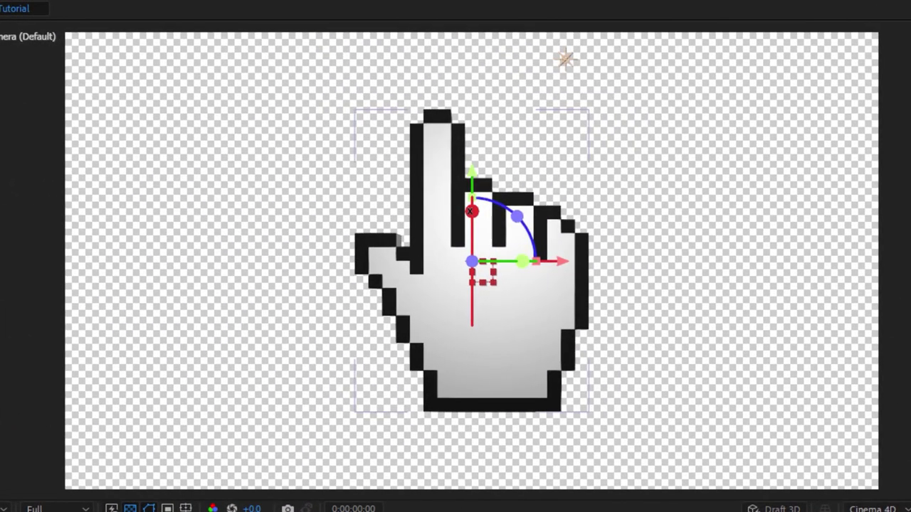
drag(470, 212, 472, 188)
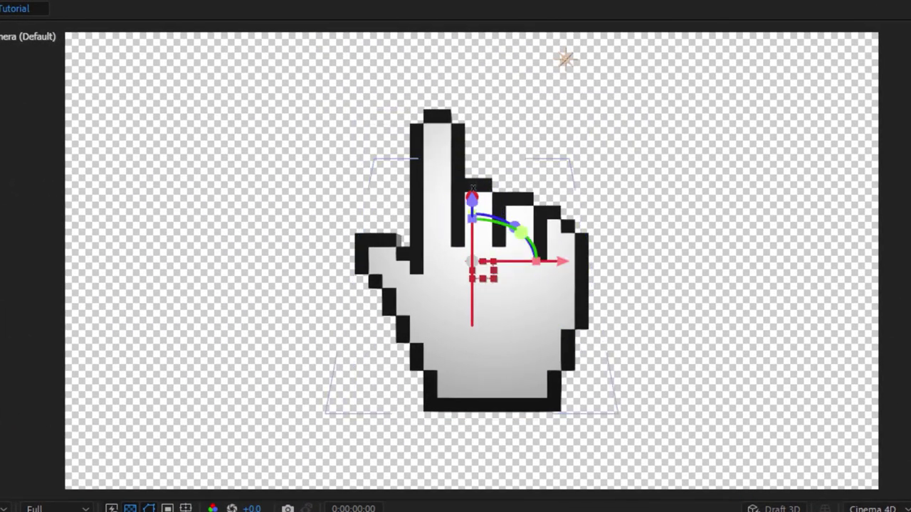
mouse_move(542, 244)
mouse_down()
mouse_move(528, 232)
mouse_move(539, 236)
mouse_up()
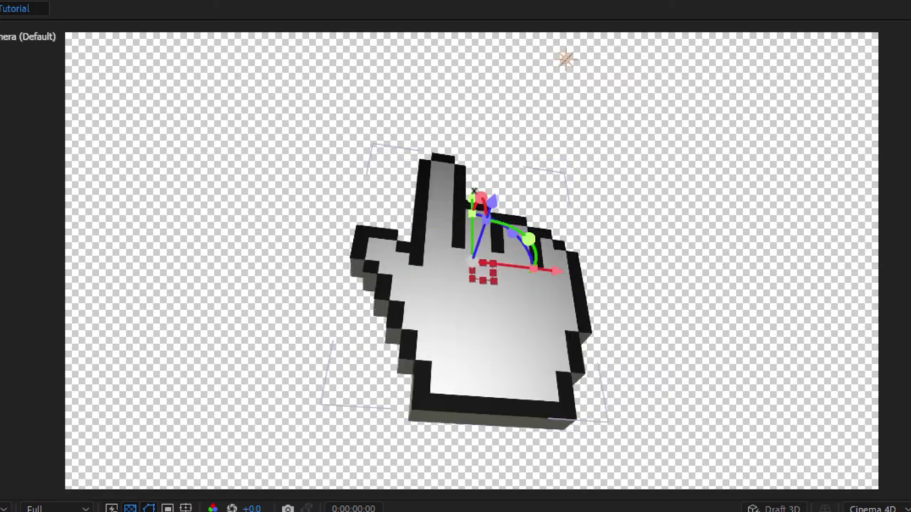
drag(537, 243, 539, 251)
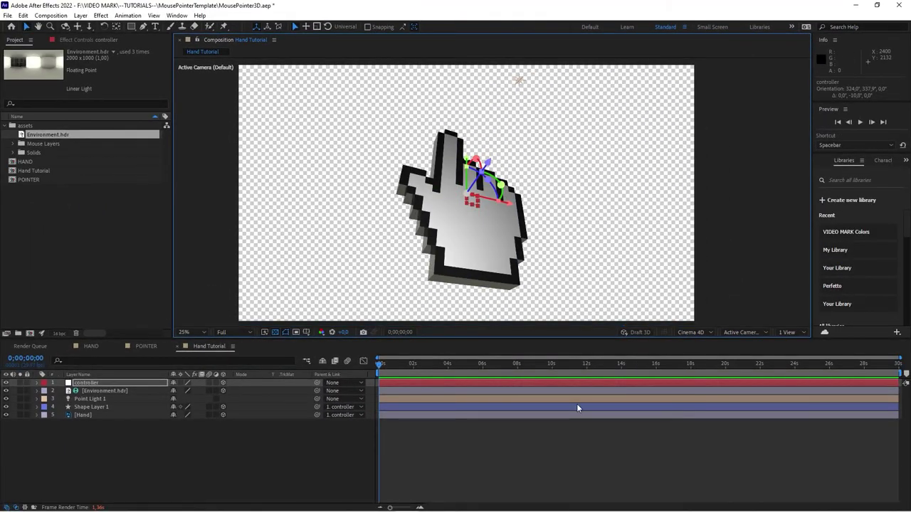
click(431, 458)
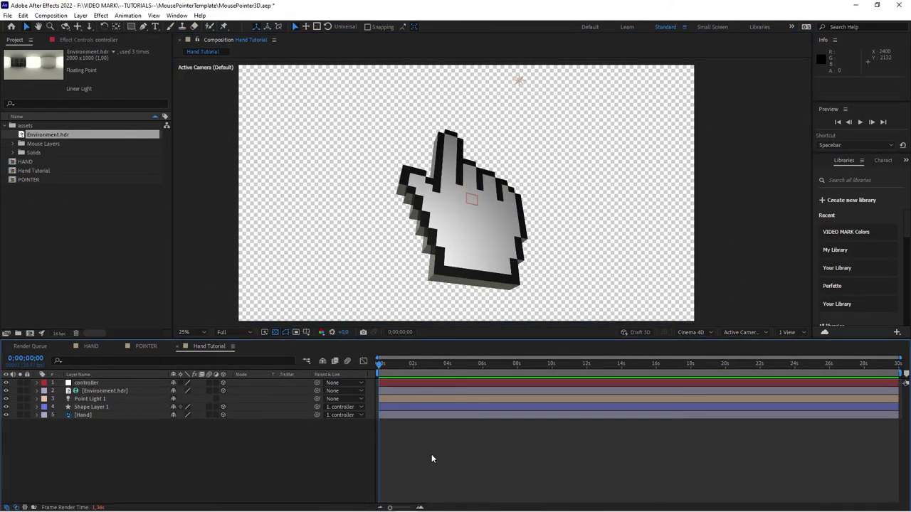